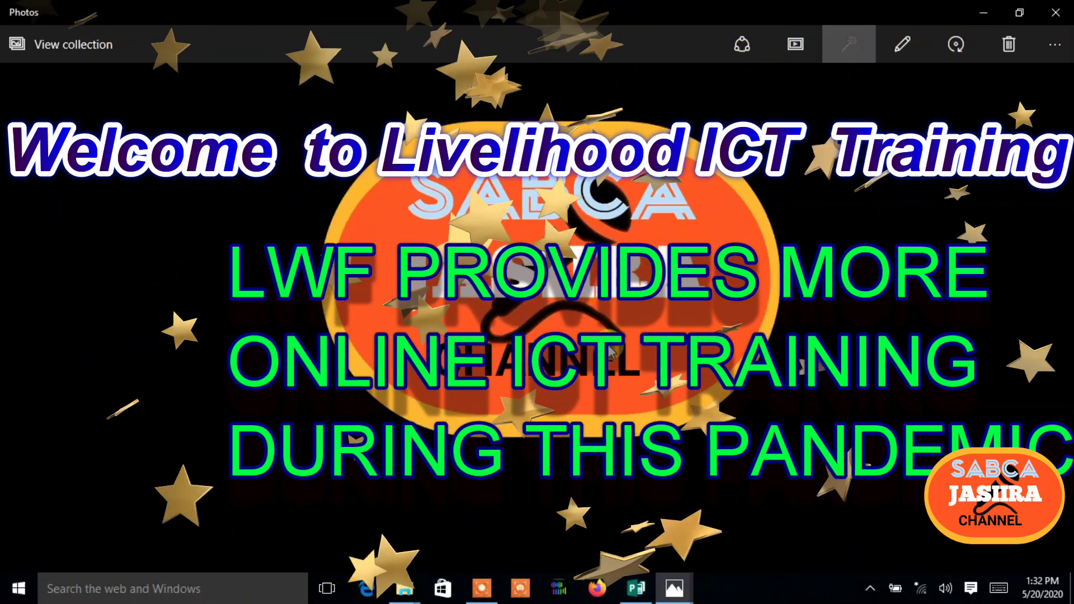
Step: Bring the open Publisher publication to the front from the taskbar
{"action": "left_click", "coordinate": [635, 586]}
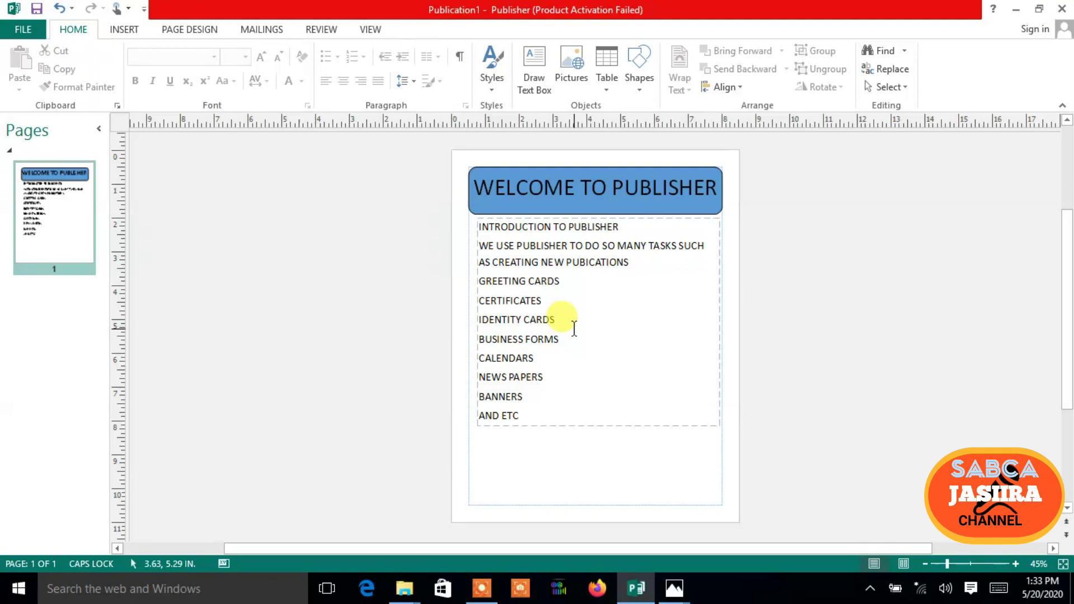
Step: Deselect the list text box, minimize Publisher and File Explorer, and close Photos
{"action": "left_click", "coordinate": [170, 287]}
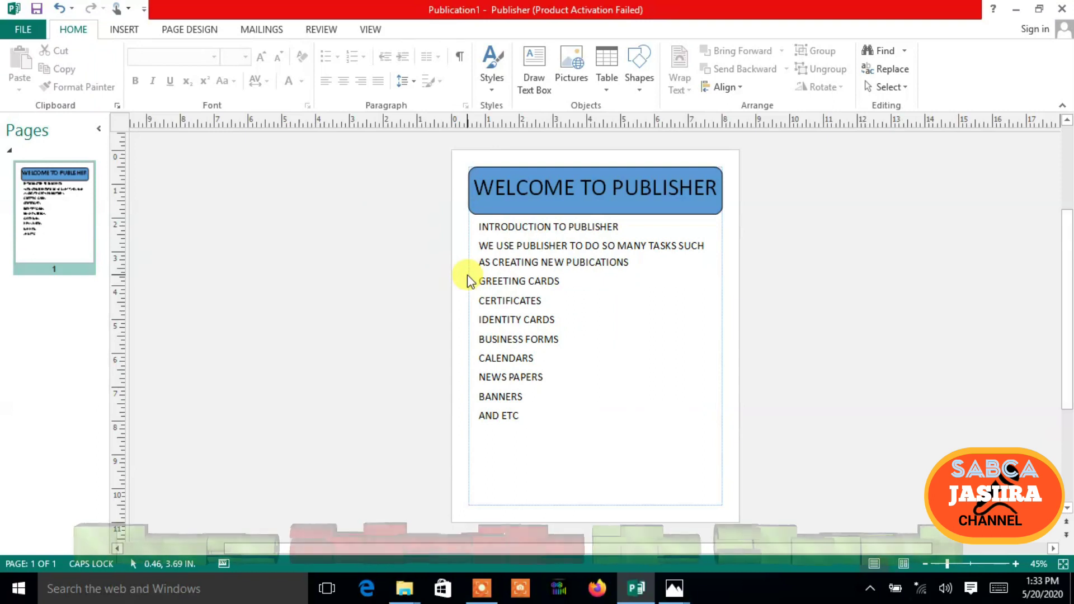
{"action": "left_click", "coordinate": [1015, 13]}
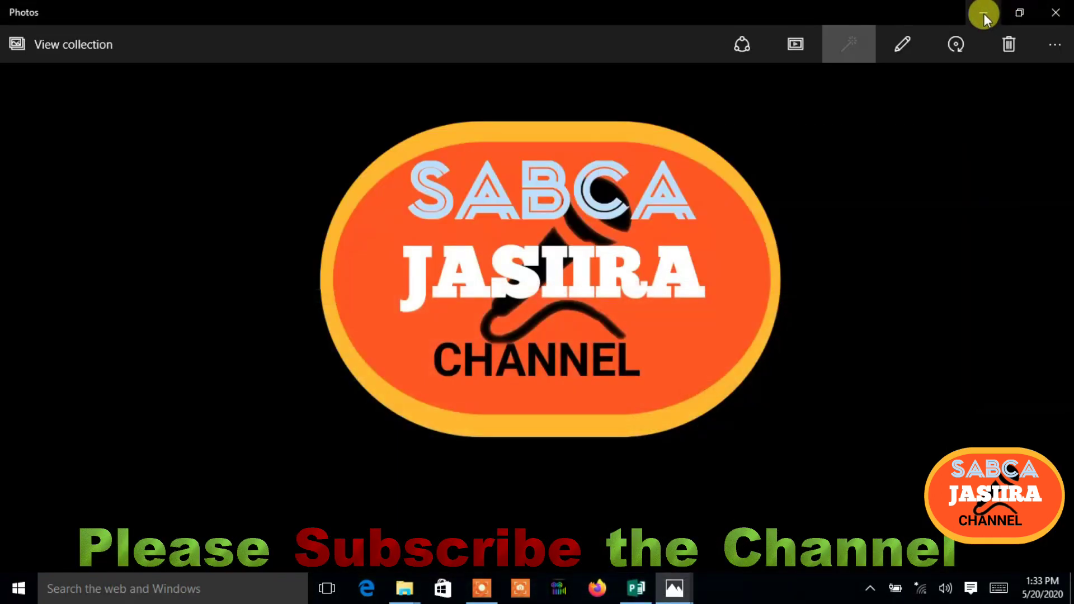
{"action": "left_click", "coordinate": [984, 13]}
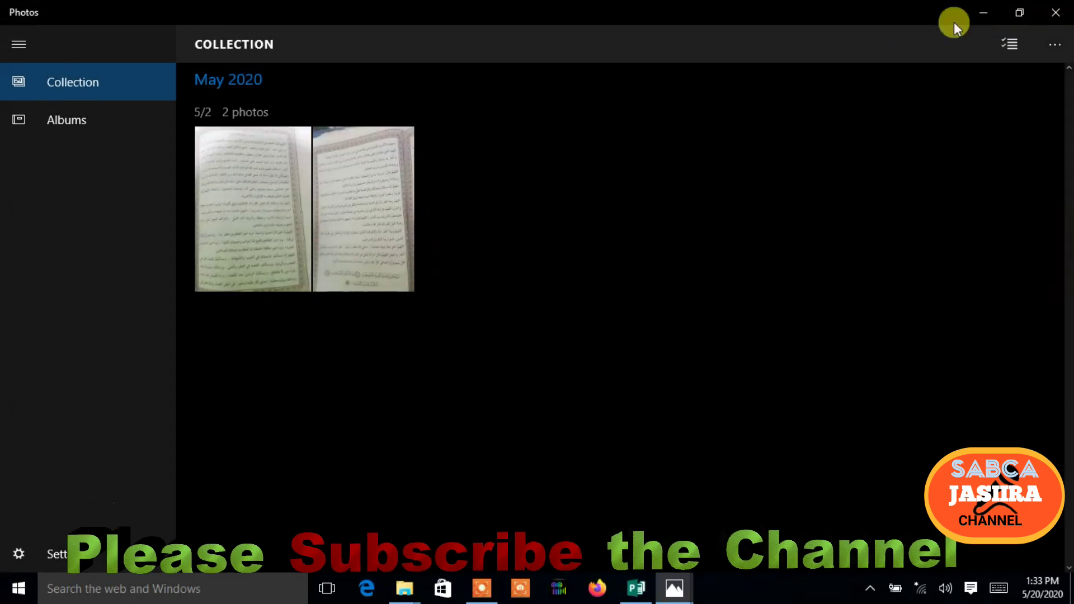
{"action": "left_click", "coordinate": [1056, 13]}
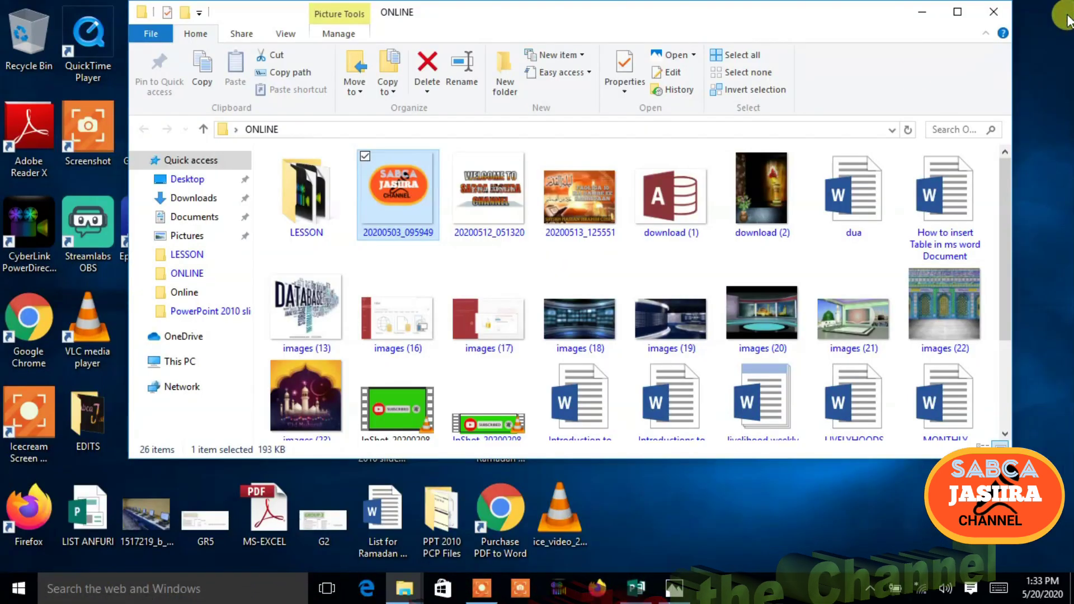
{"action": "left_click", "coordinate": [918, 14]}
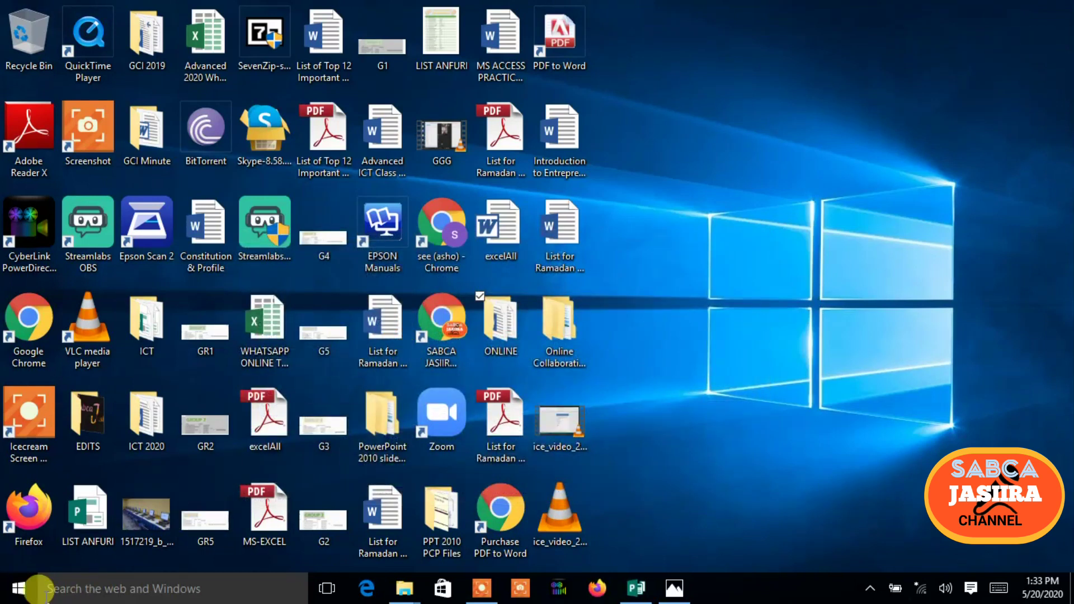
Step: Launch Publisher 2013 from the Microsoft Office 2013 group under All apps
{"action": "left_click", "coordinate": [13, 593]}
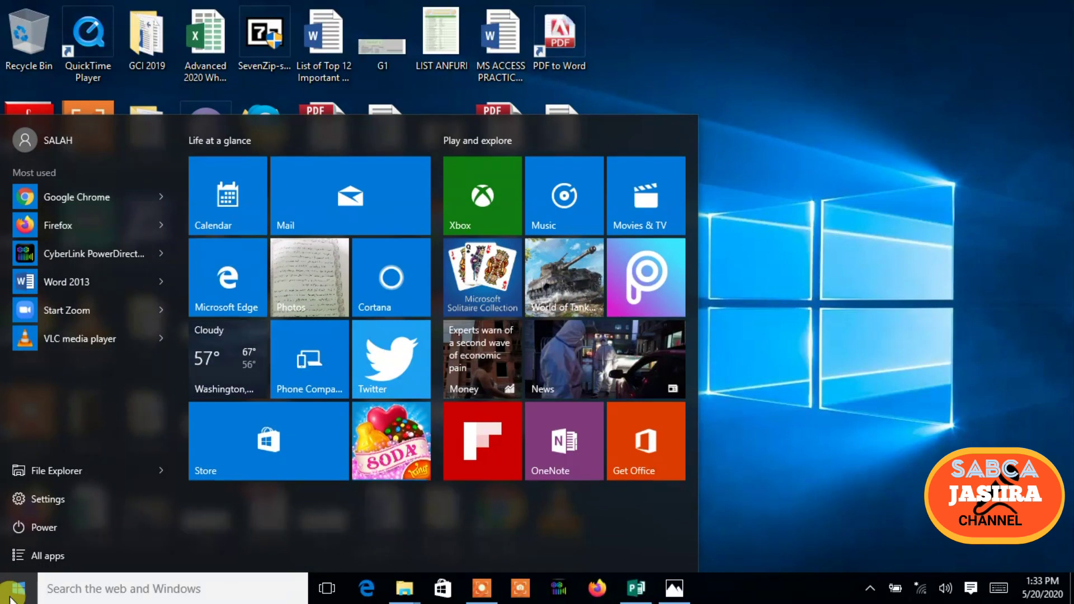
{"action": "left_click", "coordinate": [33, 556]}
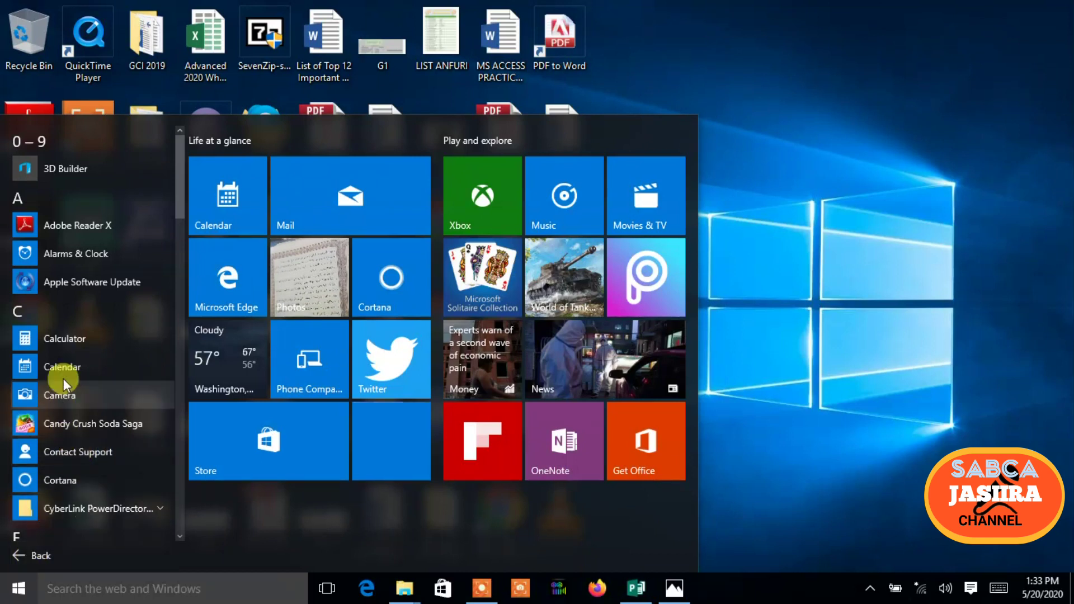
{"action": "left_click_drag", "start_coordinate": [178, 174], "coordinate": [182, 318]}
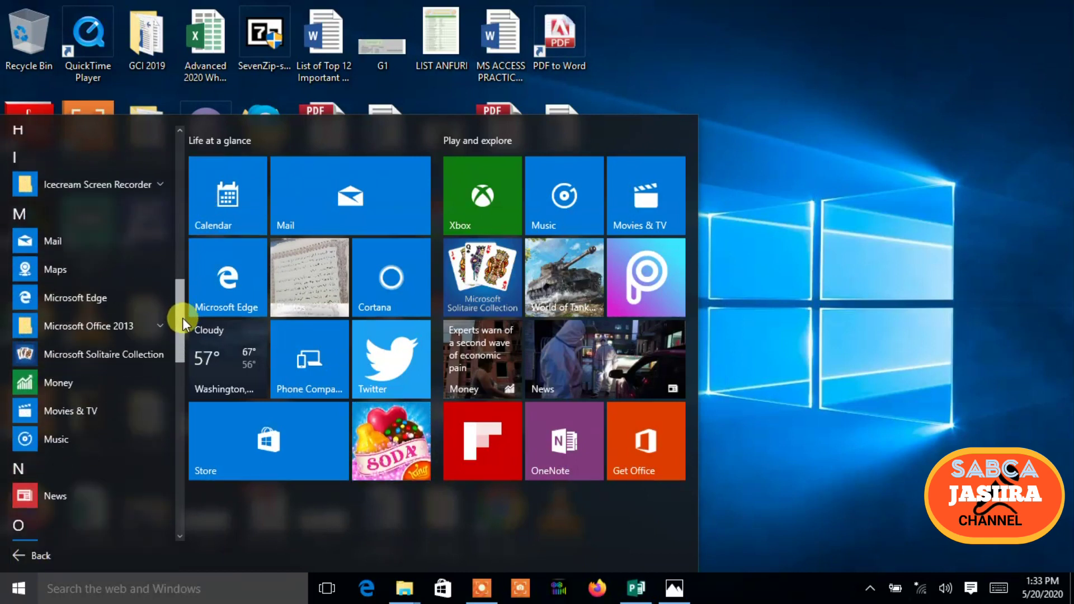
{"action": "left_click", "coordinate": [130, 324]}
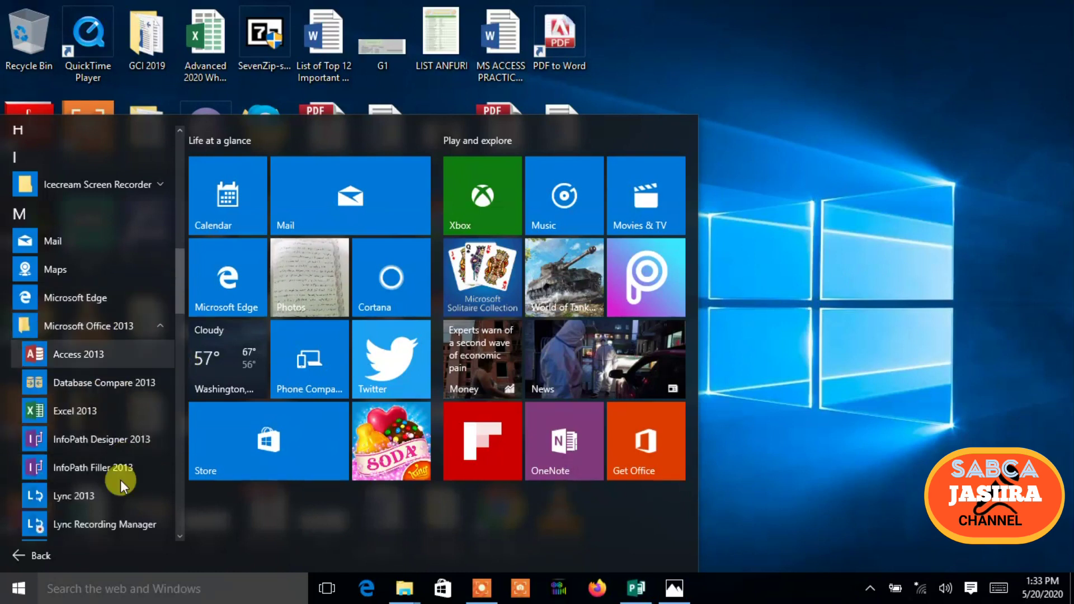
{"action": "left_click_drag", "start_coordinate": [176, 295], "coordinate": [185, 353]}
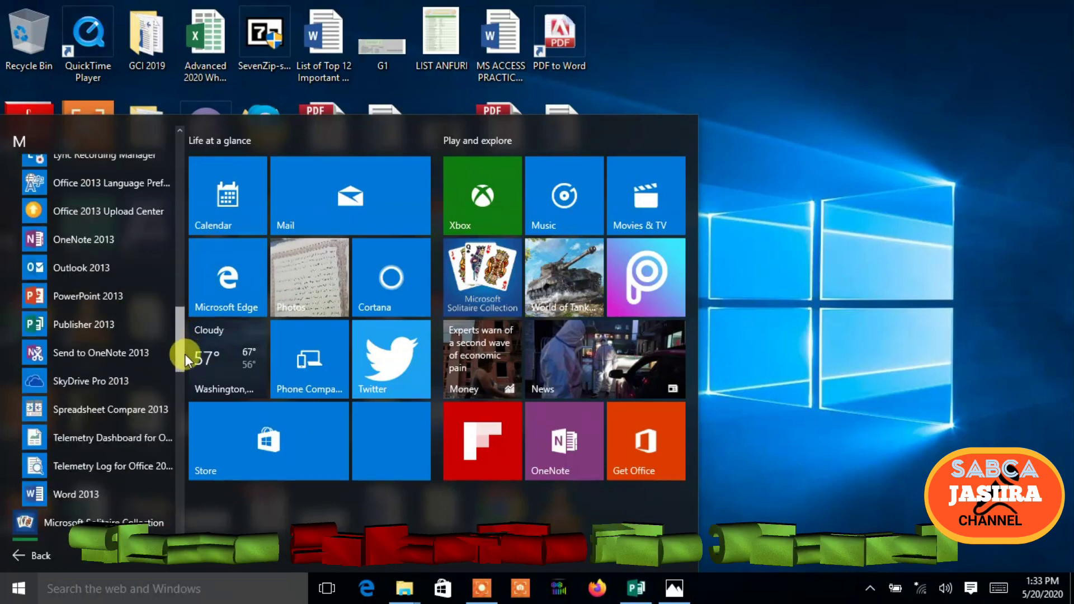
{"action": "left_click", "coordinate": [72, 327]}
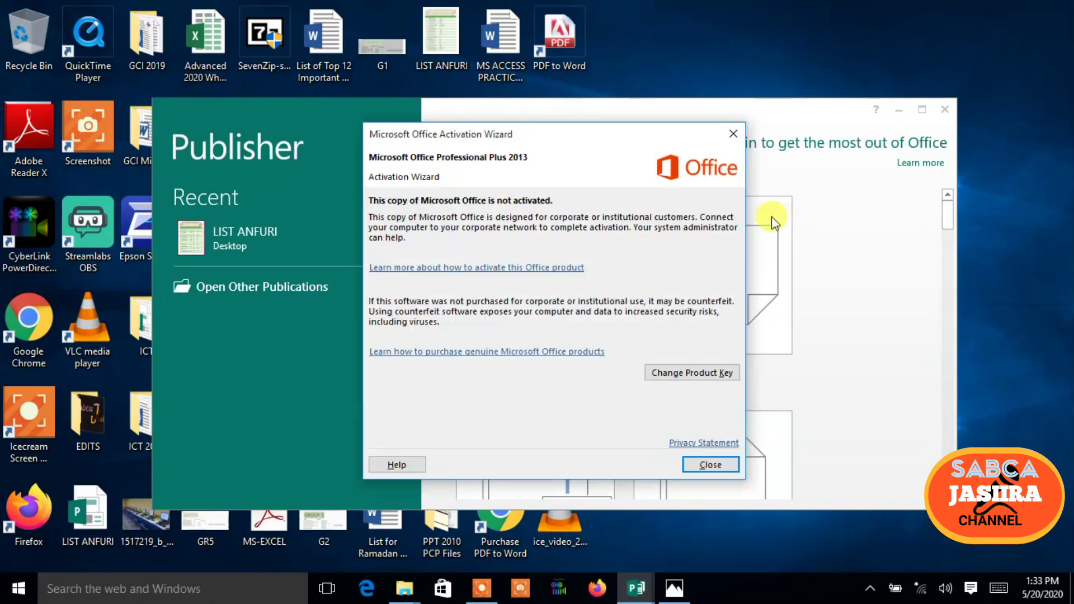
Step: Close the activation notice, maximize Publisher, and scroll through the template gallery and back up
{"action": "left_click", "coordinate": [711, 464]}
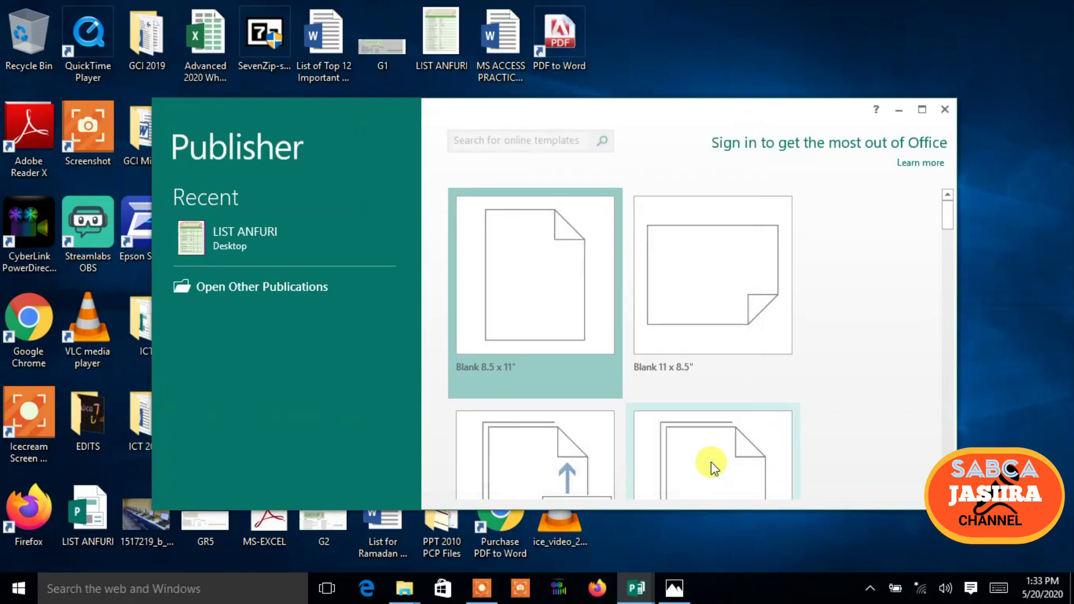
{"action": "left_click", "coordinate": [921, 110]}
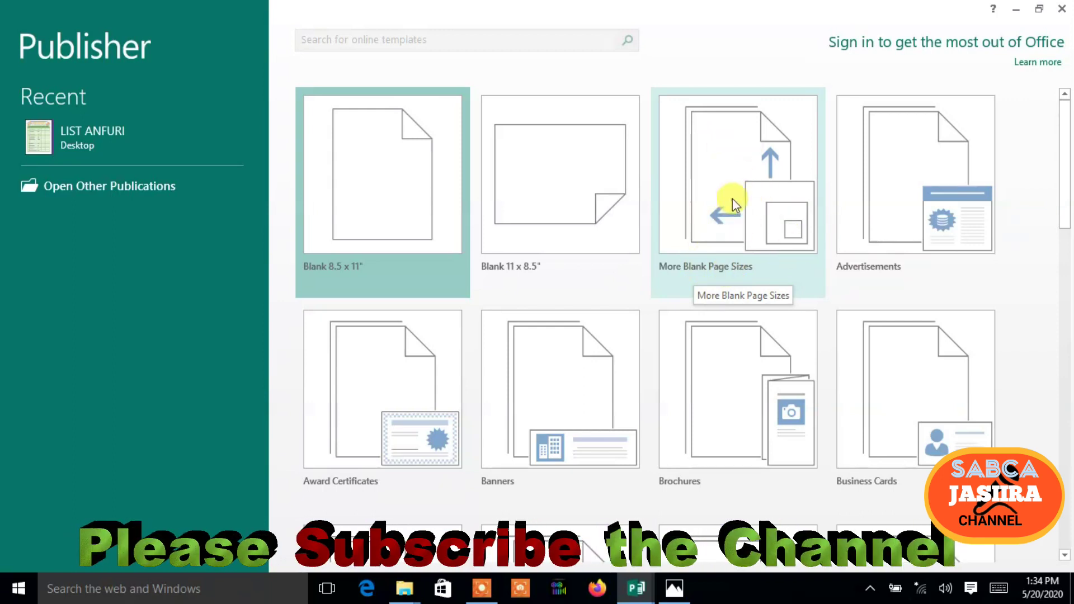
{"action": "left_click", "coordinate": [849, 392]}
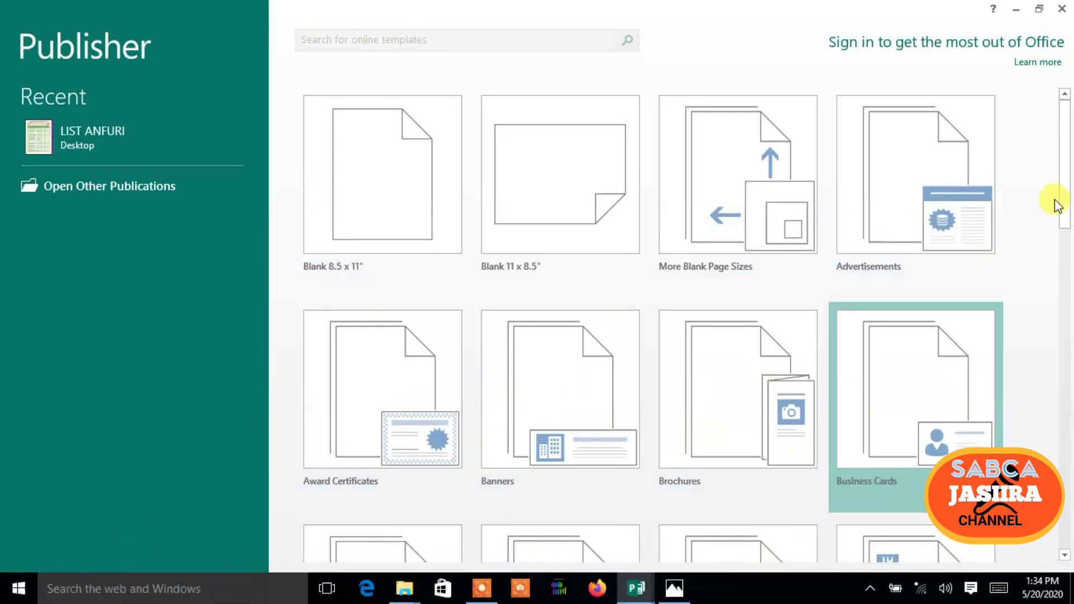
{"action": "left_click_drag", "start_coordinate": [1065, 120], "coordinate": [1068, 241]}
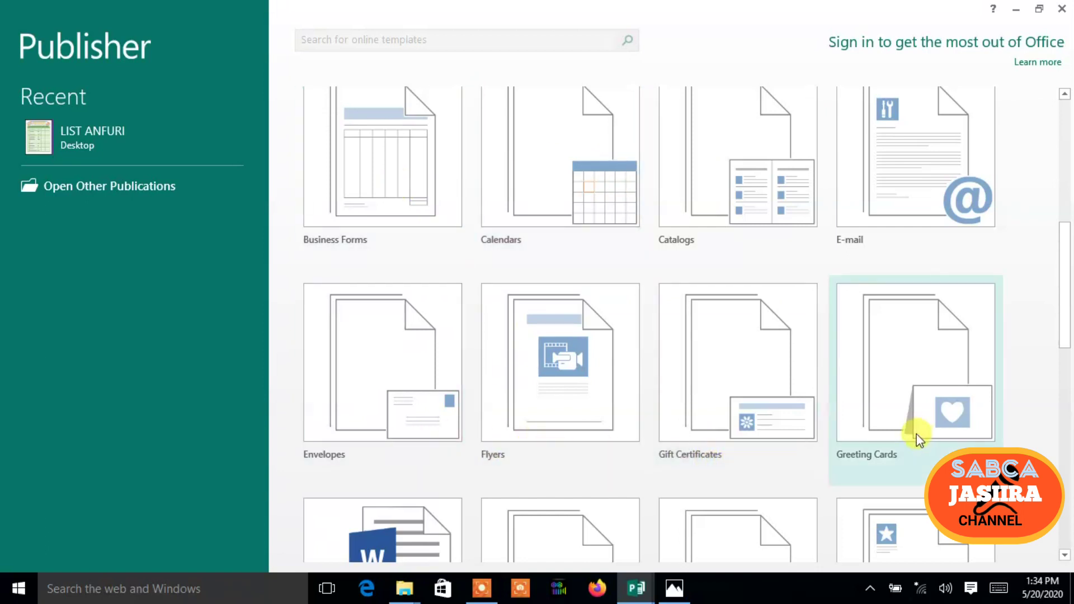
{"action": "left_click_drag", "start_coordinate": [1062, 283], "coordinate": [1068, 419]}
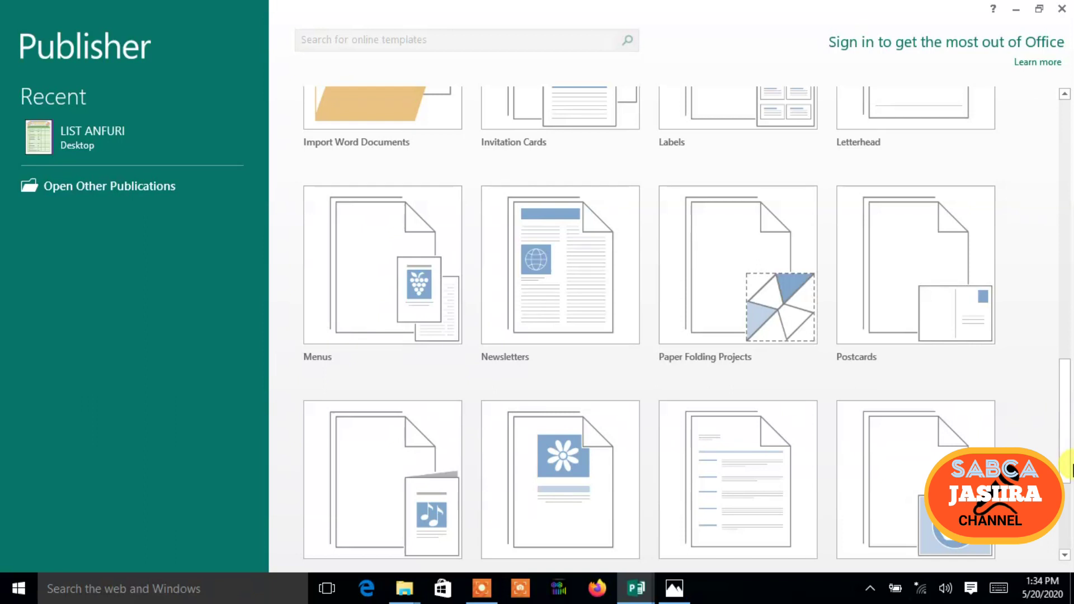
{"action": "scroll", "coordinate": [1032, 288], "scroll_direction": "up", "scroll_amount": 10}
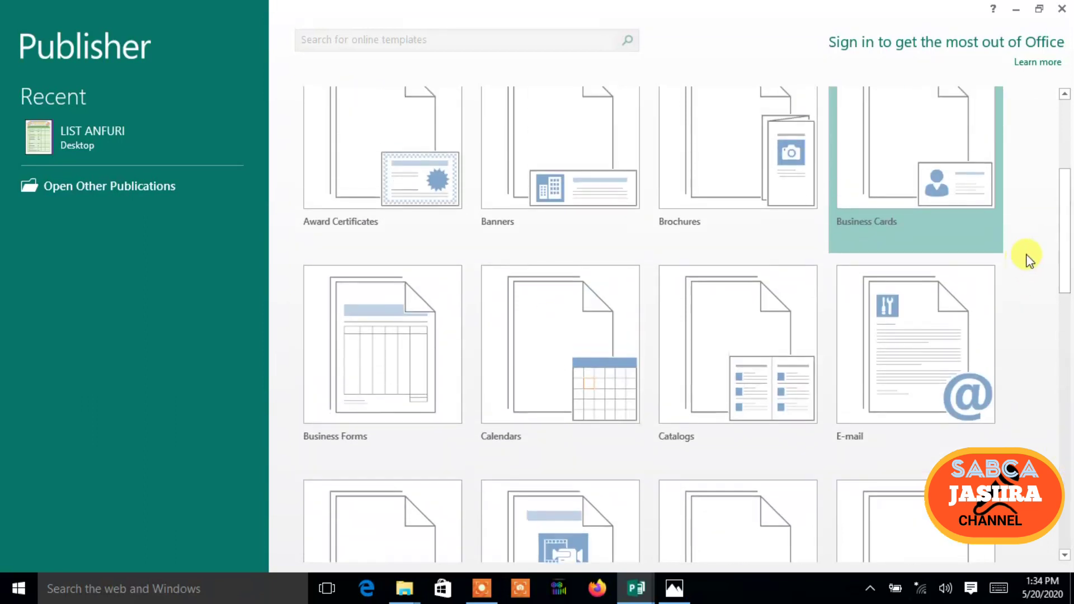
{"action": "scroll", "coordinate": [1062, 247], "scroll_direction": "up", "scroll_amount": 3}
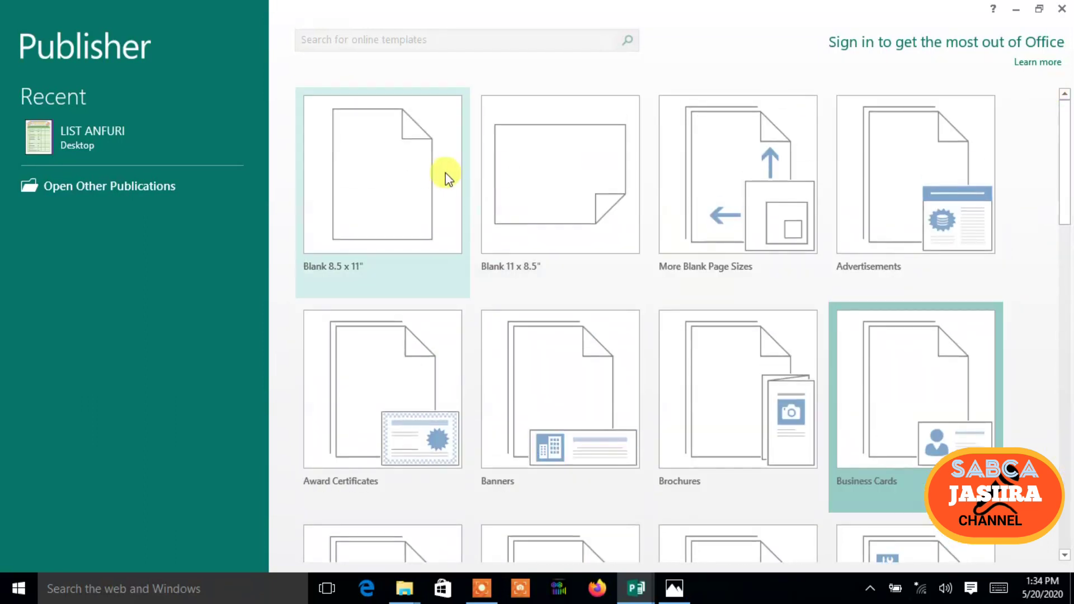
Step: Create a new Blank 8.5 x 11" publication and pick the Draw Text Box tool
{"action": "left_click", "coordinate": [415, 175]}
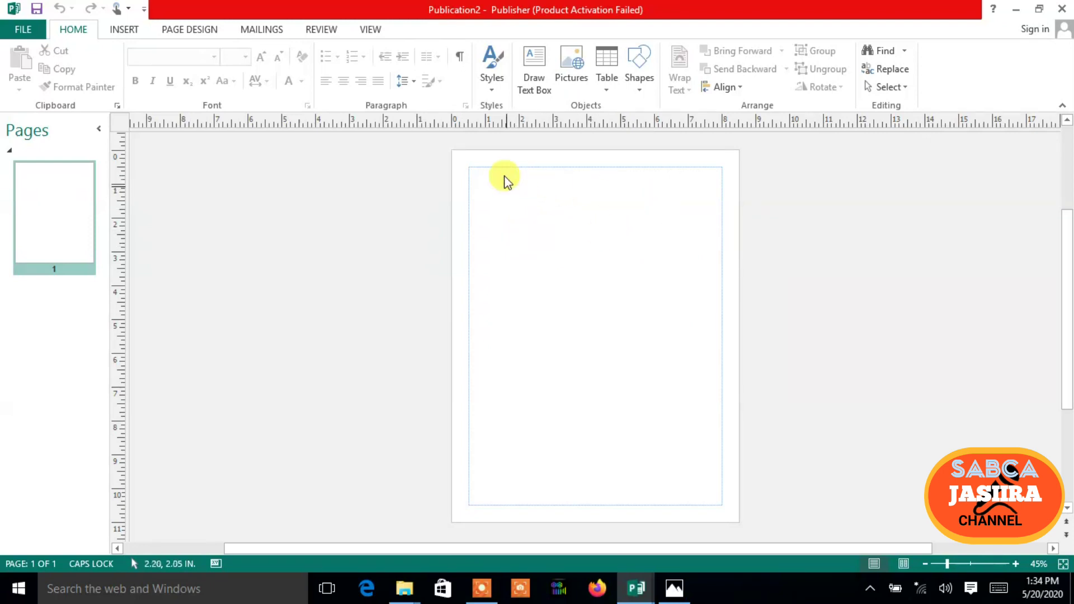
{"action": "left_click", "coordinate": [533, 83]}
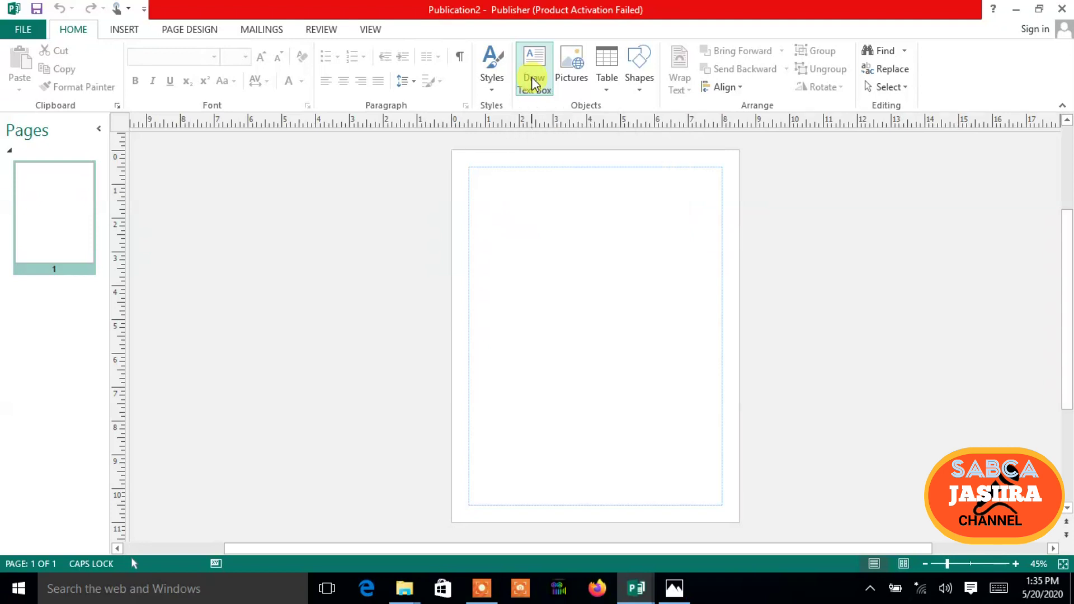
Step: Draw a text box across the top of the page and zoom to 50%
{"action": "mouse_move", "coordinate": [469, 174]}
{"action": "left_mouse_down"}
{"action": "mouse_move", "coordinate": [546, 203]}
{"action": "mouse_move", "coordinate": [722, 230]}
{"action": "left_mouse_up"}
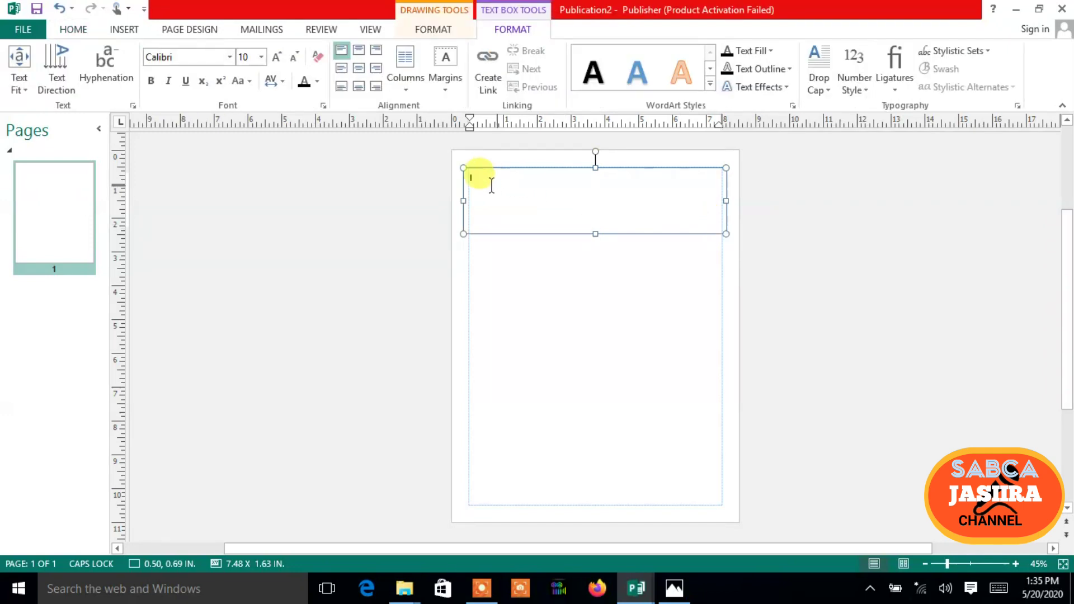
{"action": "left_click", "coordinate": [1016, 563]}
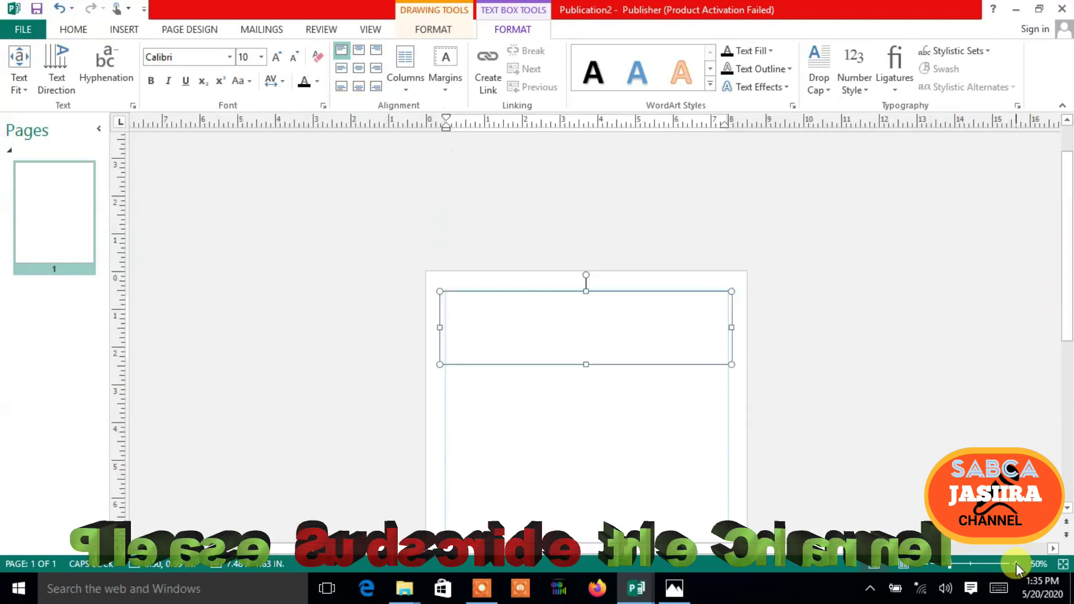
{"action": "left_click_drag", "start_coordinate": [1063, 304], "coordinate": [1069, 374]}
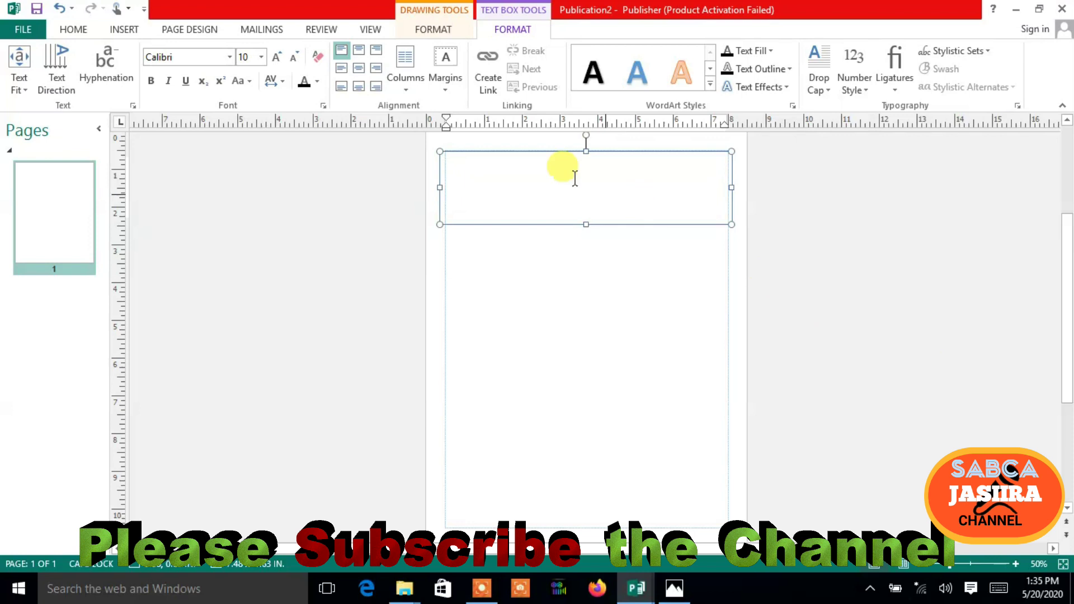
Step: Raise the empty text box's font size to 22 pt
{"action": "left_click", "coordinate": [278, 57]}
{"action": "left_click", "coordinate": [278, 57]}
{"action": "left_click", "coordinate": [278, 57]}
{"action": "left_click", "coordinate": [275, 57]}
{"action": "left_click", "coordinate": [275, 57]}
{"action": "left_click", "coordinate": [275, 57]}
{"action": "left_click", "coordinate": [276, 57]}
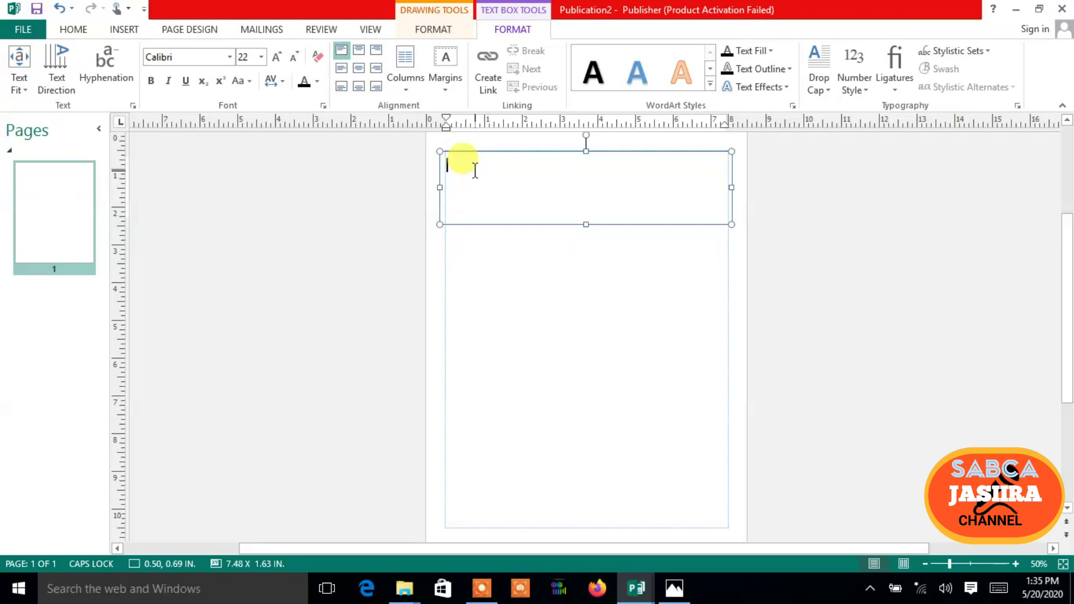
Step: Type 'PUBLISHER 2020' in the text box and start a new line below it
{"action": "type", "text": "PUBLISHER"}
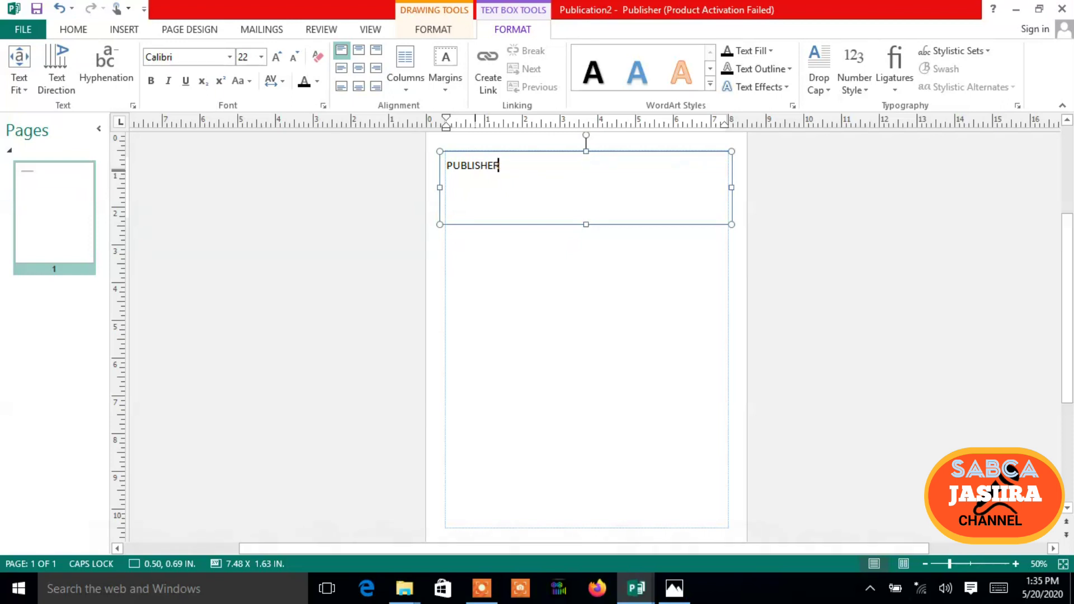
{"action": "type", "text": "2020"}
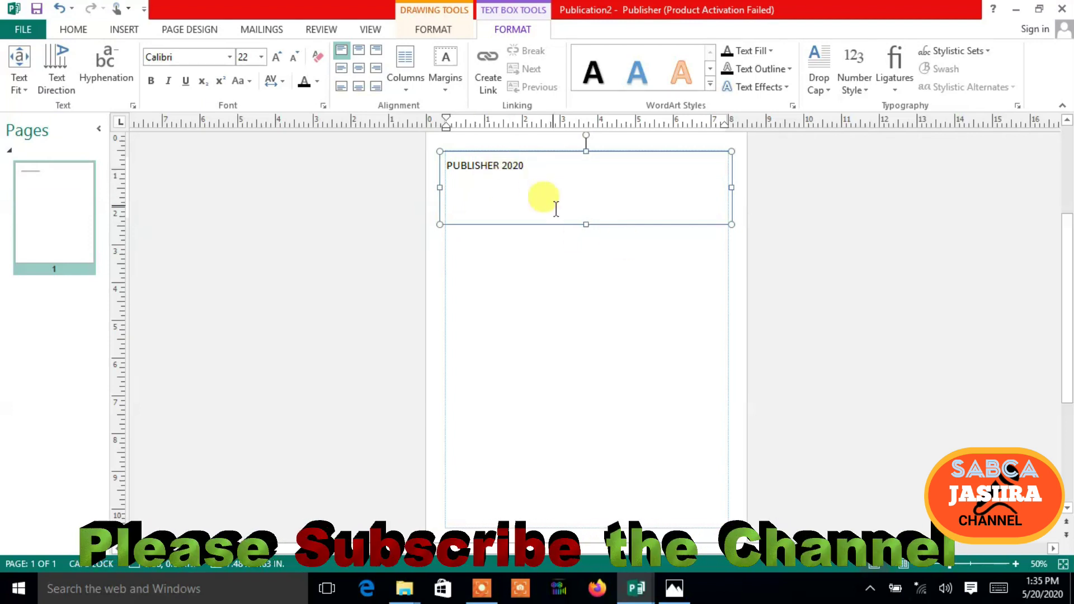
{"action": "key", "text": "Return"}
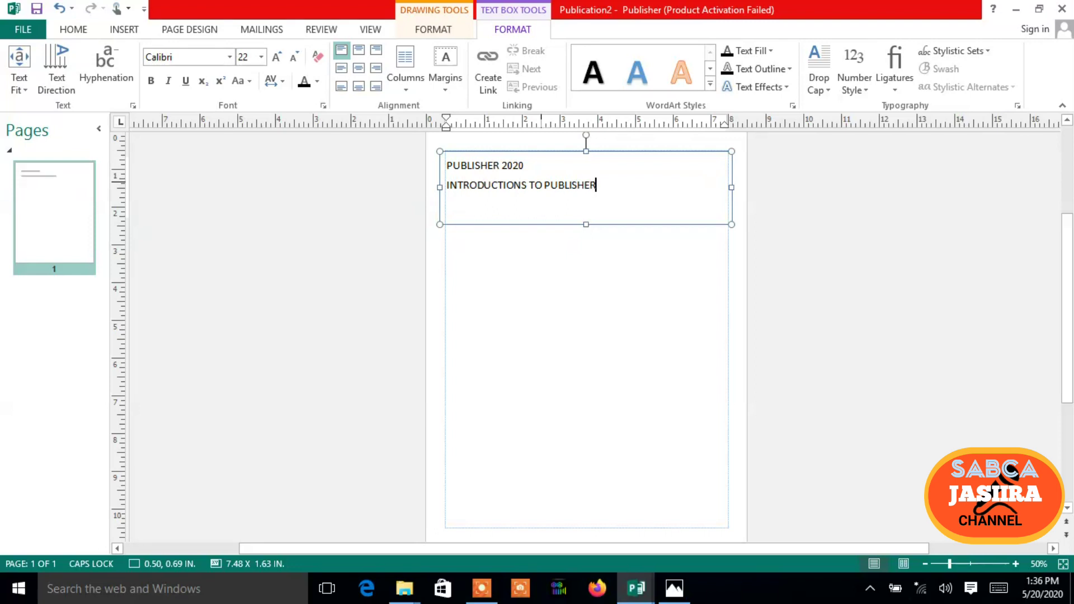
Step: Set both title lines to 26 pt and resize the text box to fit them
{"action": "mouse_move", "coordinate": [581, 217]}
{"action": "left_mouse_down"}
{"action": "mouse_move", "coordinate": [571, 183]}
{"action": "mouse_move", "coordinate": [578, 203]}
{"action": "left_mouse_up"}
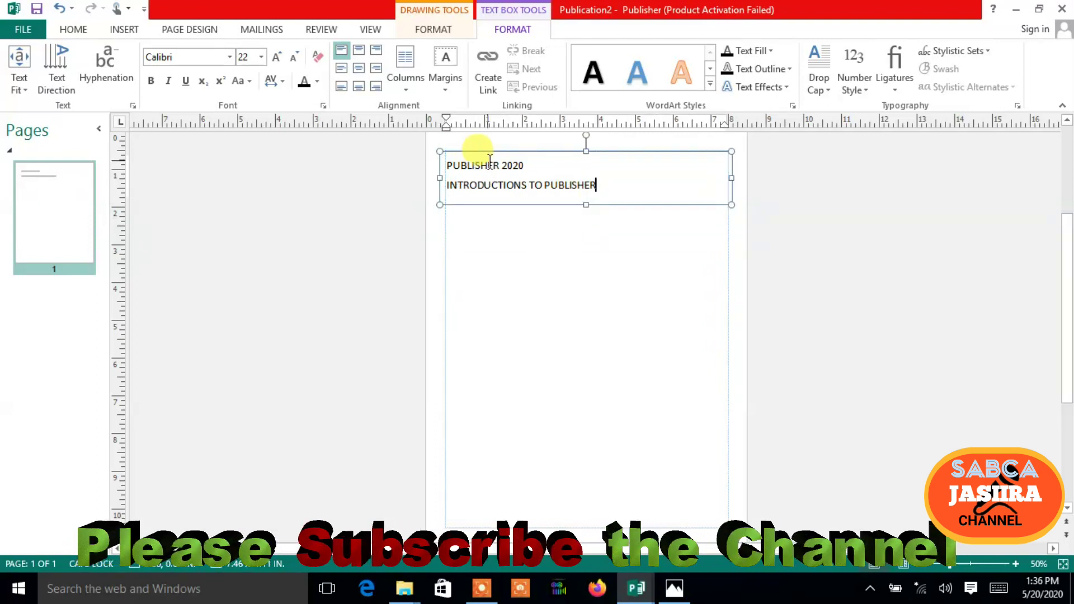
{"action": "left_click_drag", "start_coordinate": [447, 165], "coordinate": [598, 185]}
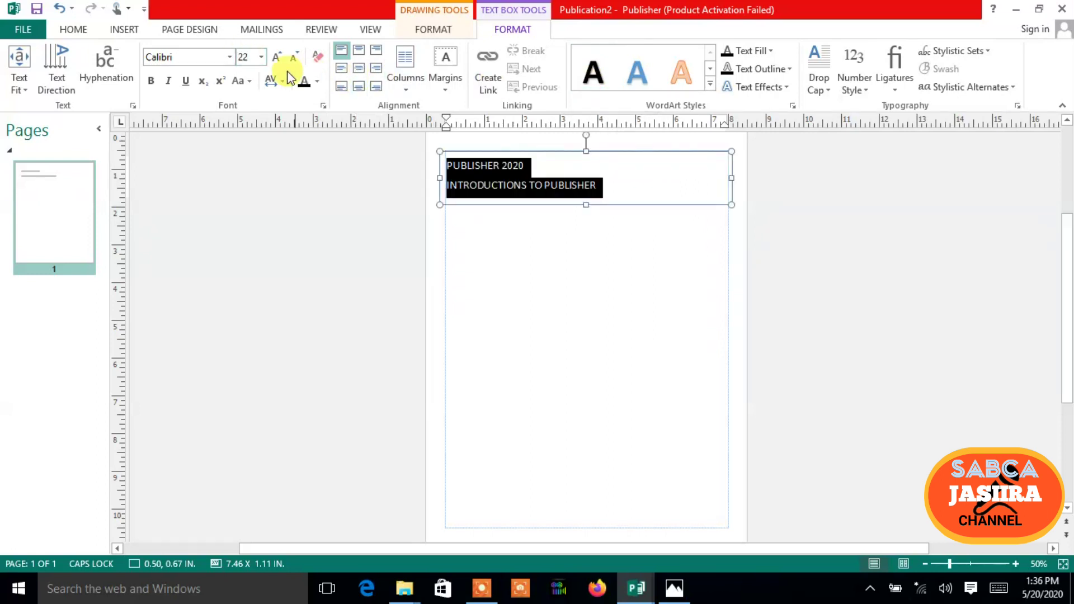
{"action": "left_click", "coordinate": [260, 58]}
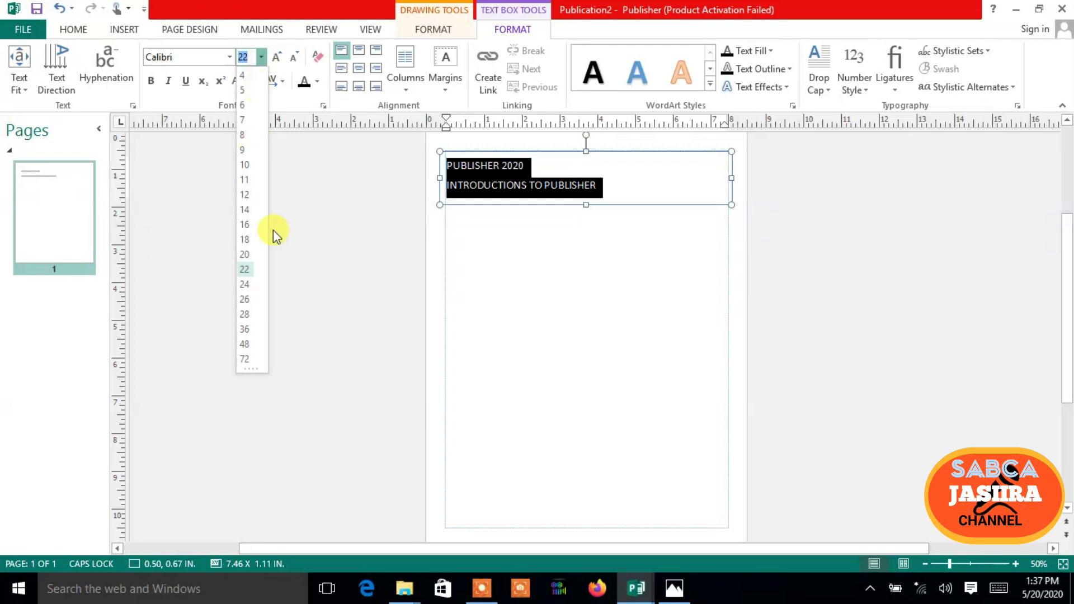
{"action": "left_click", "coordinate": [245, 299]}
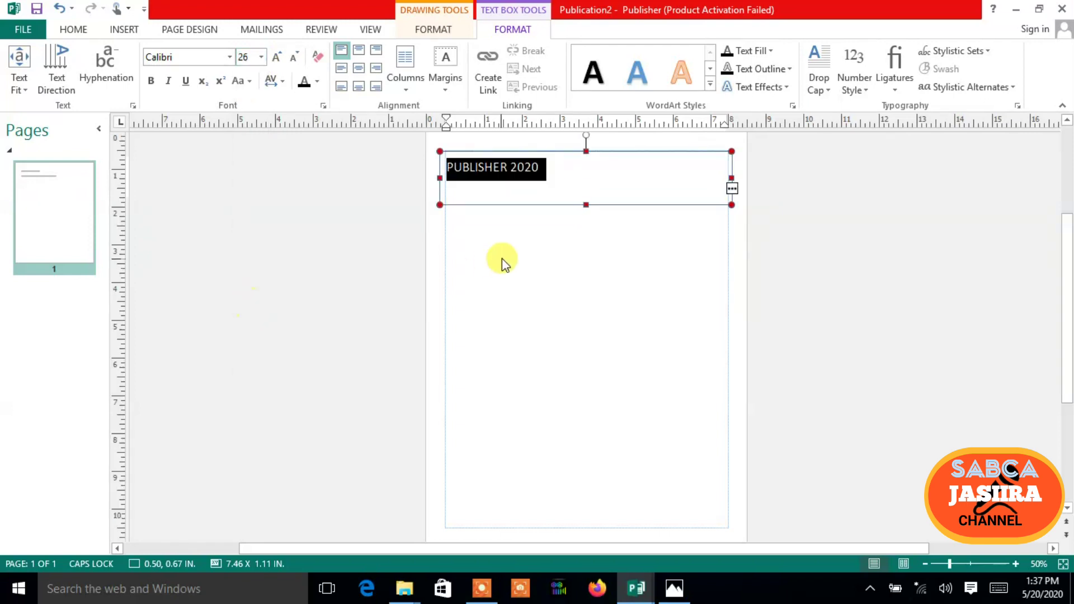
{"action": "left_click_drag", "start_coordinate": [586, 205], "coordinate": [585, 231]}
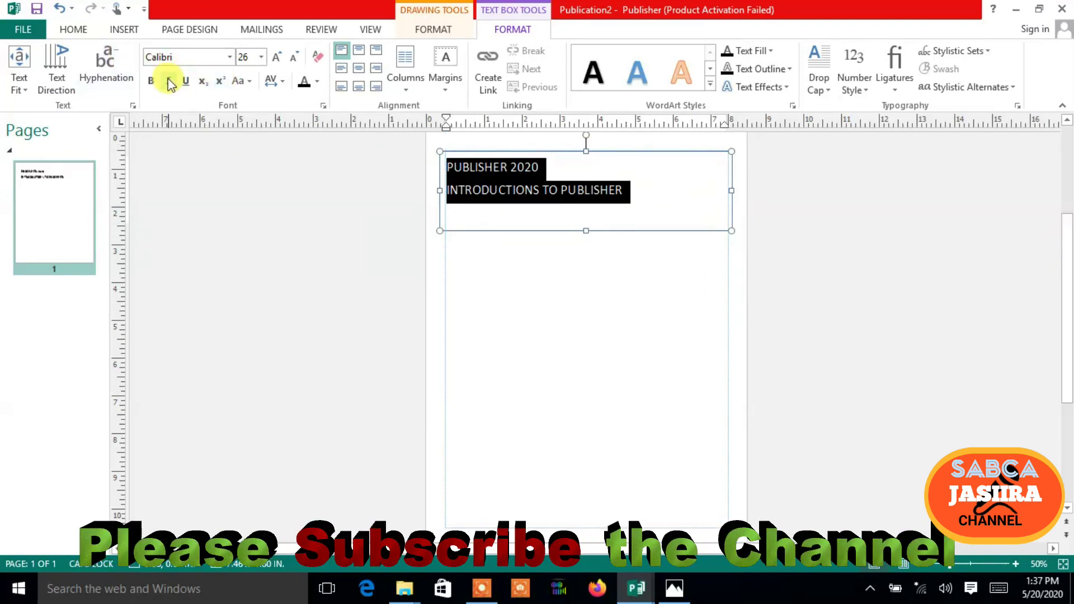
Step: Make the title text bold and blue-grey, then select the whole text box
{"action": "left_click", "coordinate": [151, 80]}
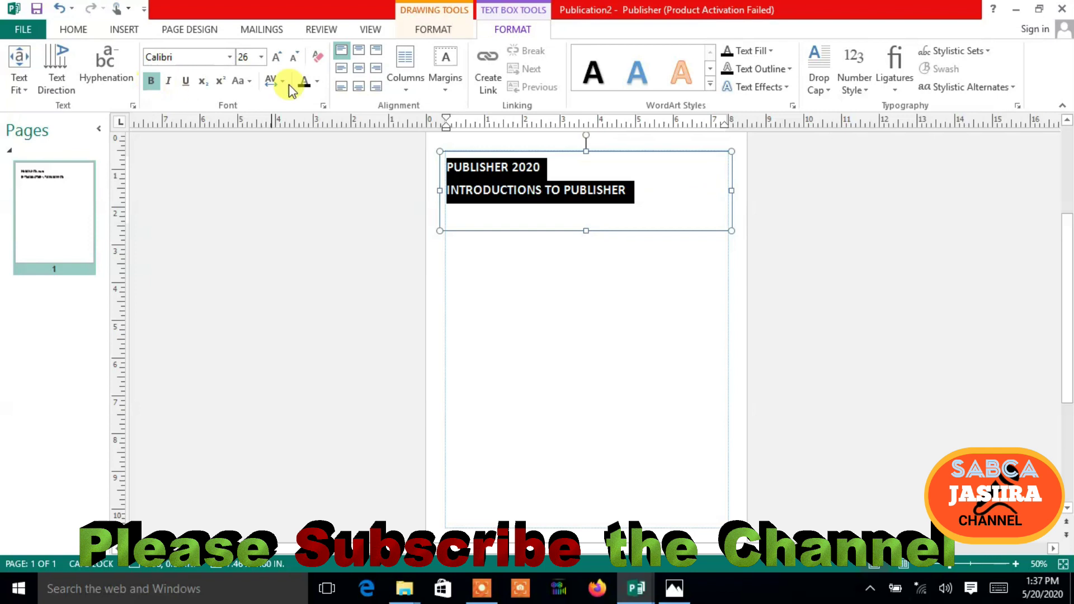
{"action": "left_click", "coordinate": [316, 81]}
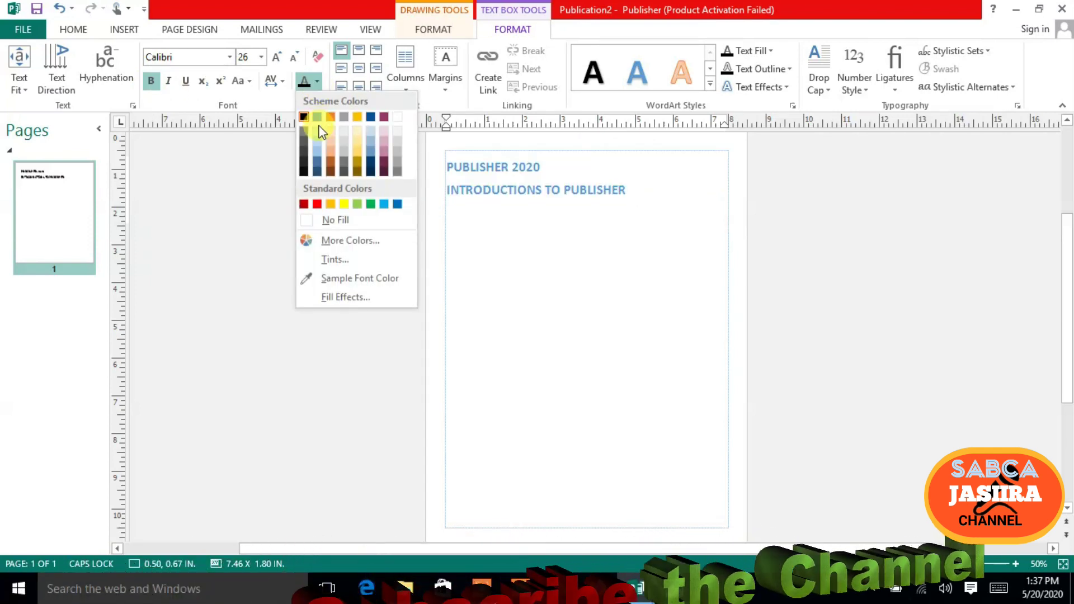
{"action": "left_click", "coordinate": [318, 163]}
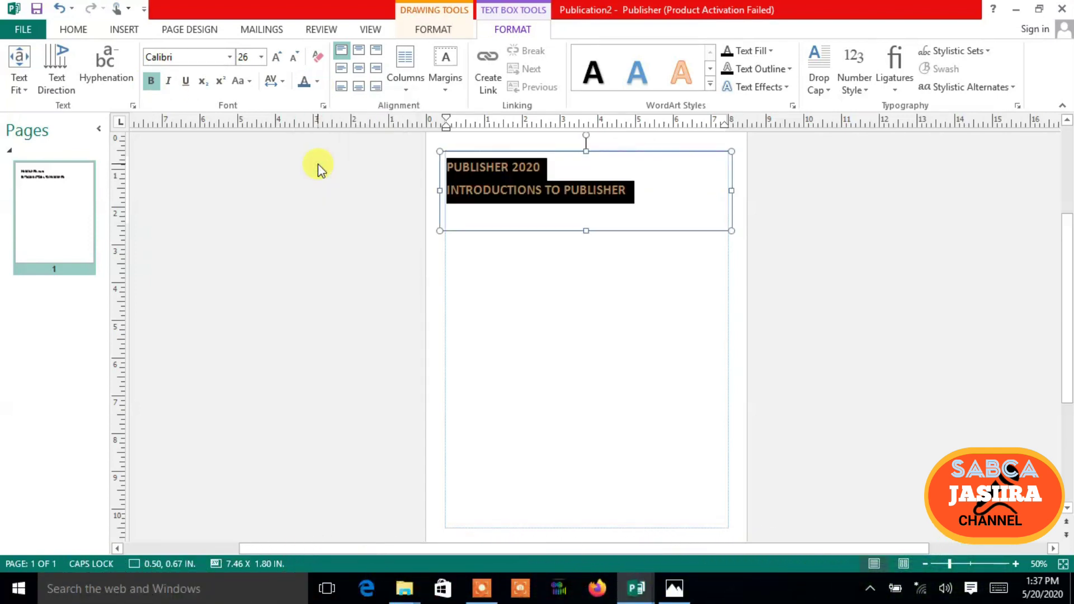
{"action": "left_click", "coordinate": [651, 187]}
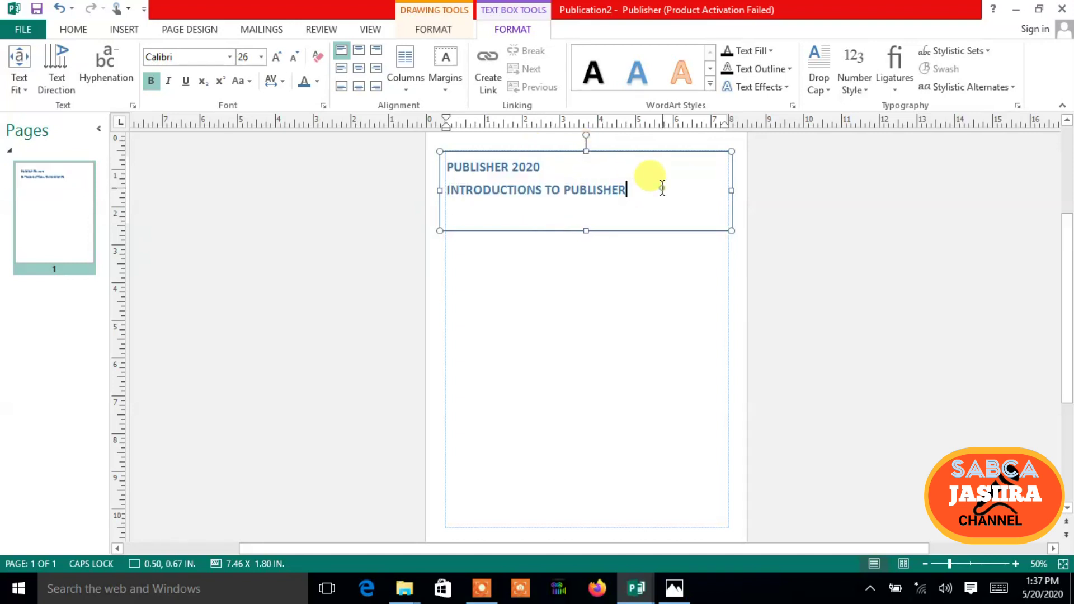
{"action": "left_click", "coordinate": [663, 154]}
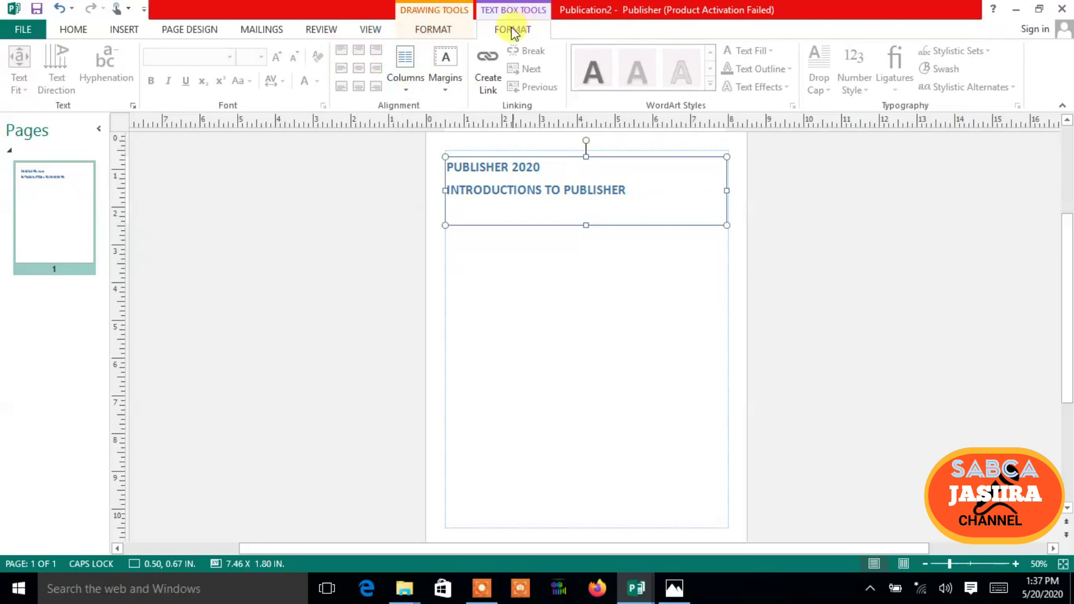
Step: Fill the title text box with maroon and shorten it to 1.48 inches high
{"action": "left_click", "coordinate": [432, 29]}
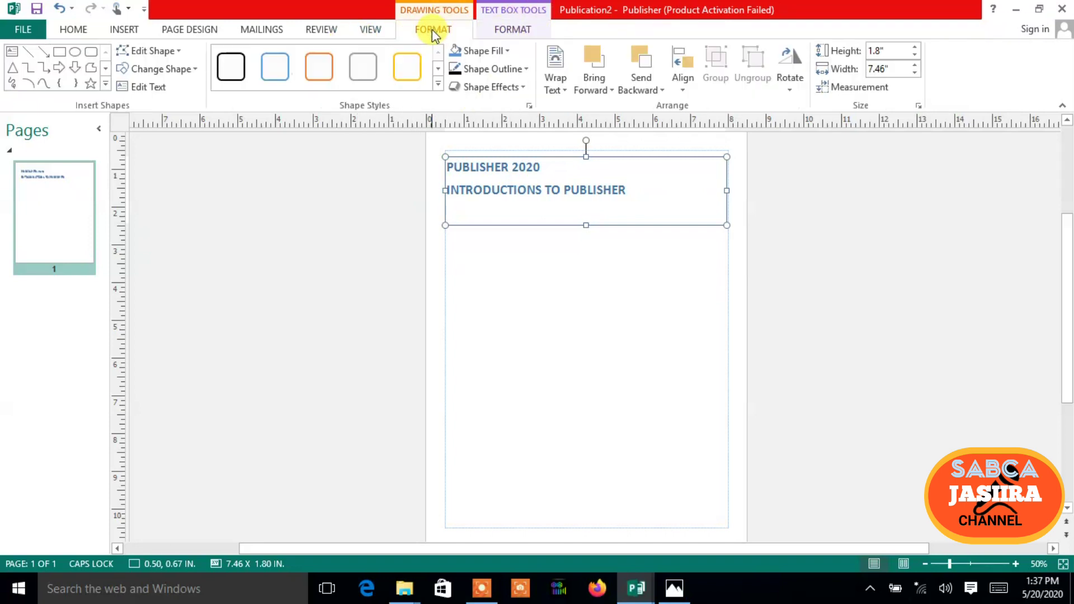
{"action": "left_click", "coordinate": [508, 50]}
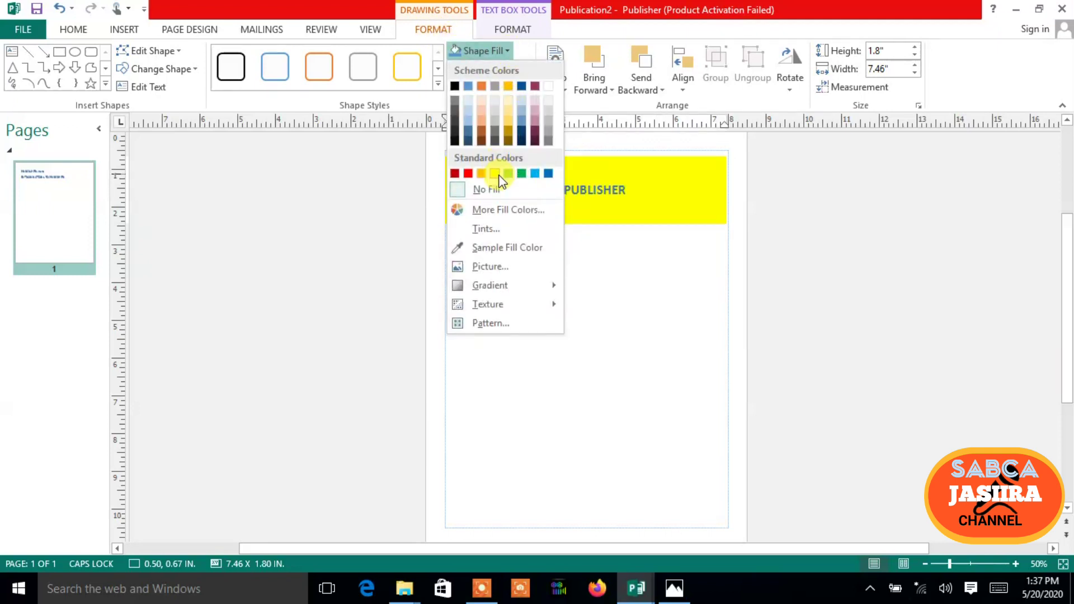
{"action": "left_click", "coordinate": [533, 133]}
{"action": "mouse_move", "coordinate": [586, 231]}
{"action": "left_mouse_down"}
{"action": "mouse_move", "coordinate": [569, 207]}
{"action": "mouse_move", "coordinate": [581, 218]}
{"action": "left_mouse_up"}
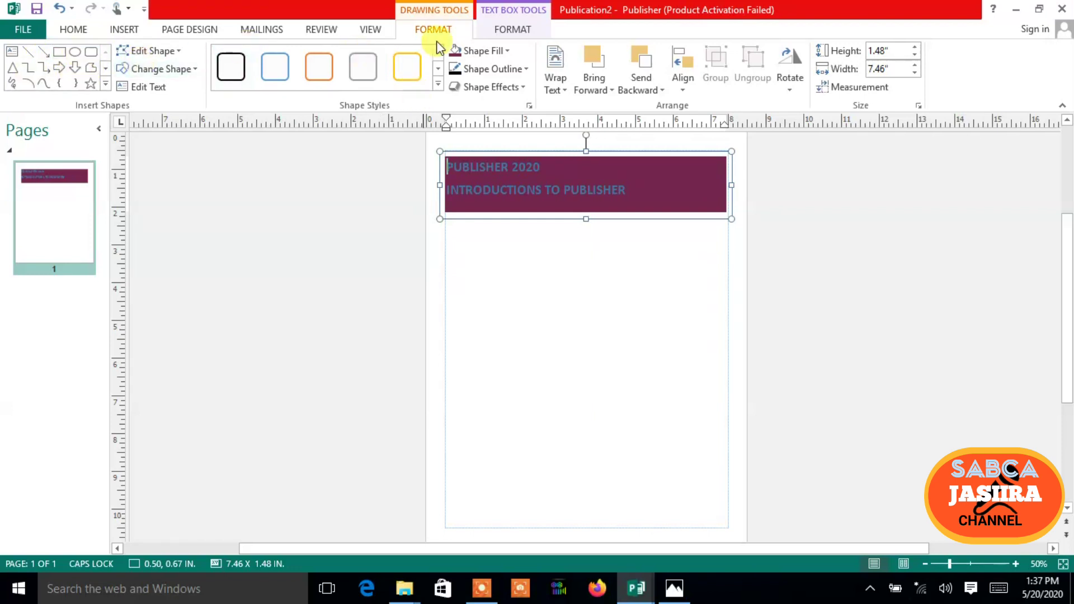
{"action": "left_click", "coordinate": [77, 28]}
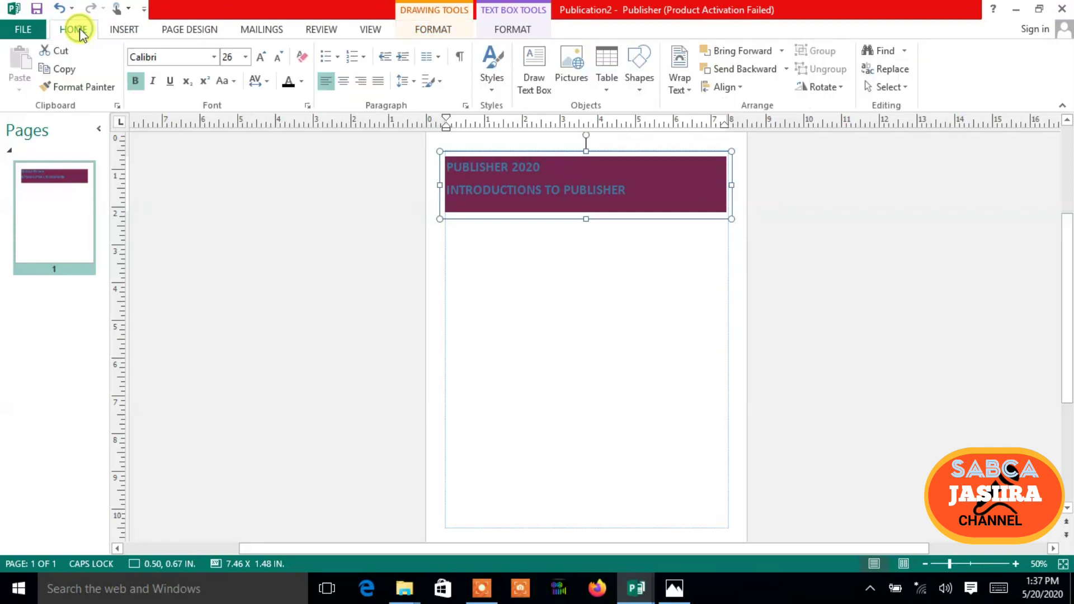
Step: Draw a 7.36 x 3.4 inch rounded rectangle below the title box and enable it to hold text
{"action": "left_click", "coordinate": [639, 85]}
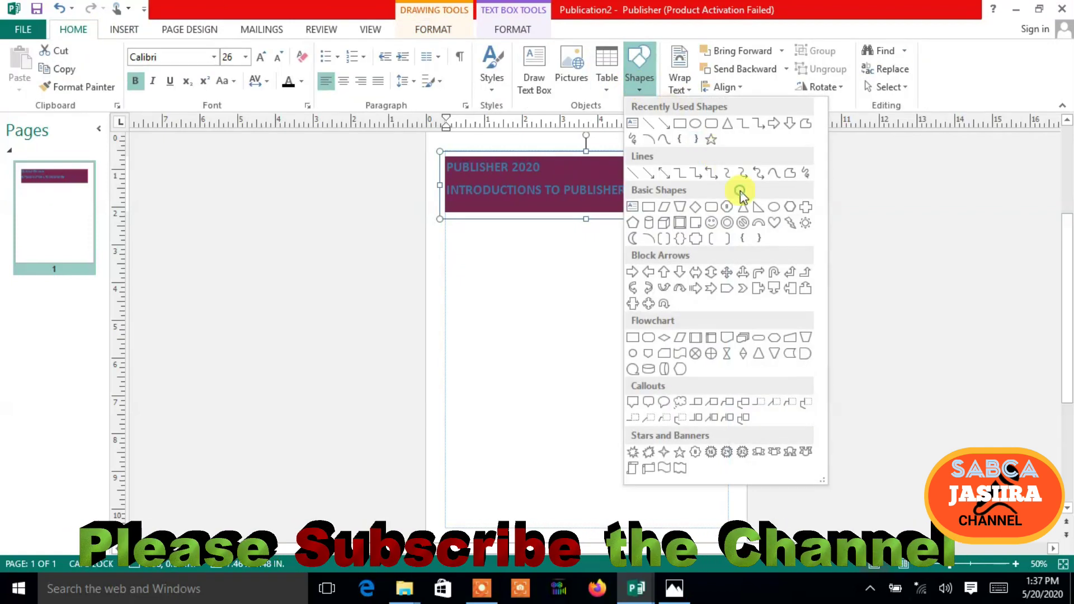
{"action": "left_click", "coordinate": [711, 123]}
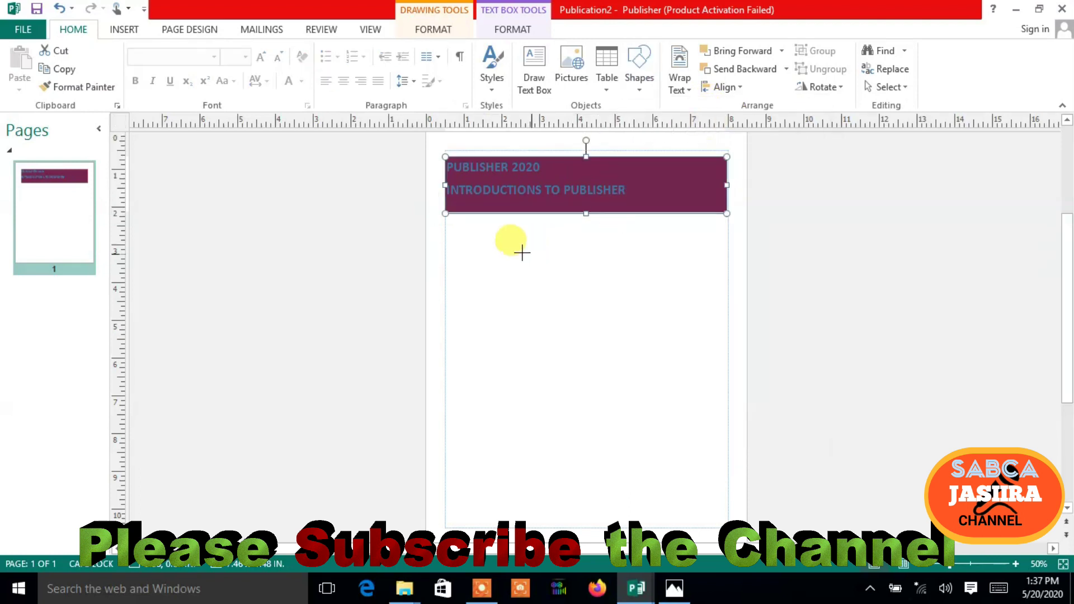
{"action": "mouse_move", "coordinate": [448, 214]}
{"action": "left_mouse_down"}
{"action": "mouse_move", "coordinate": [546, 353]}
{"action": "mouse_move", "coordinate": [727, 343]}
{"action": "left_mouse_up"}
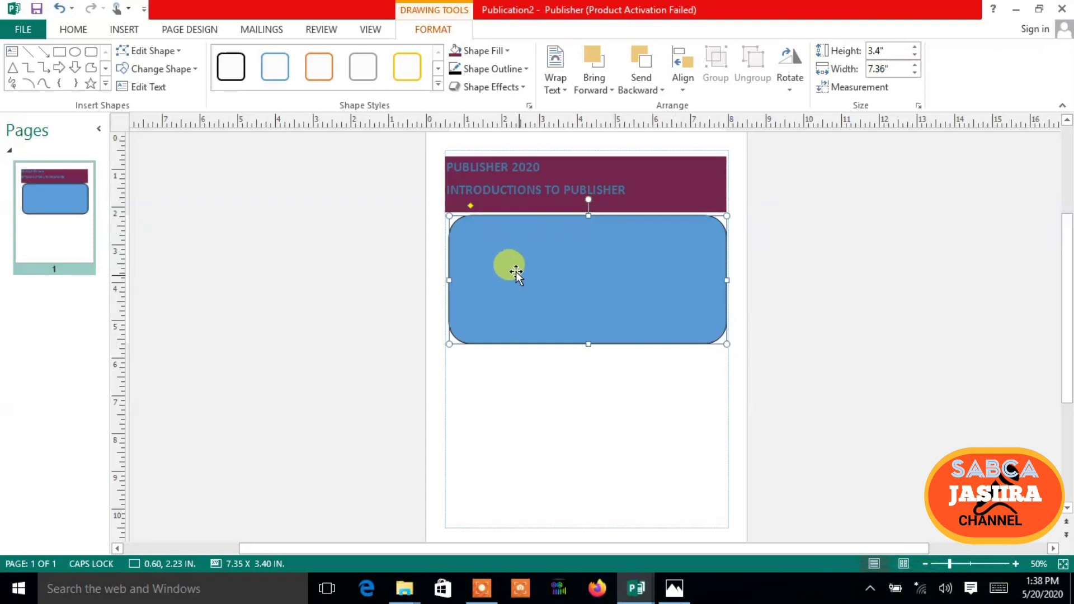
{"action": "right_click", "coordinate": [577, 274]}
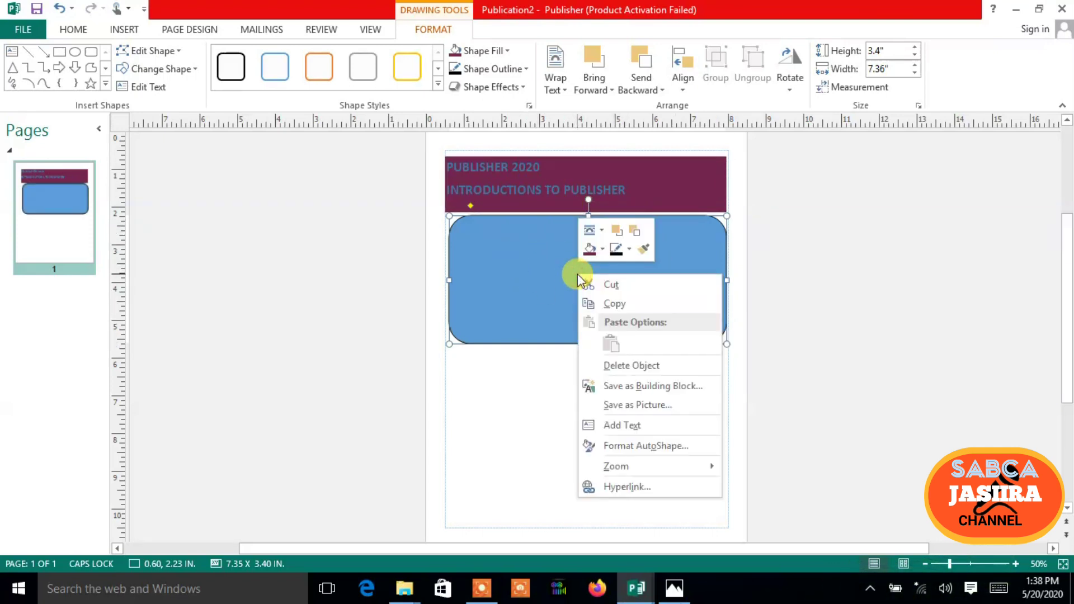
{"action": "left_click", "coordinate": [616, 426]}
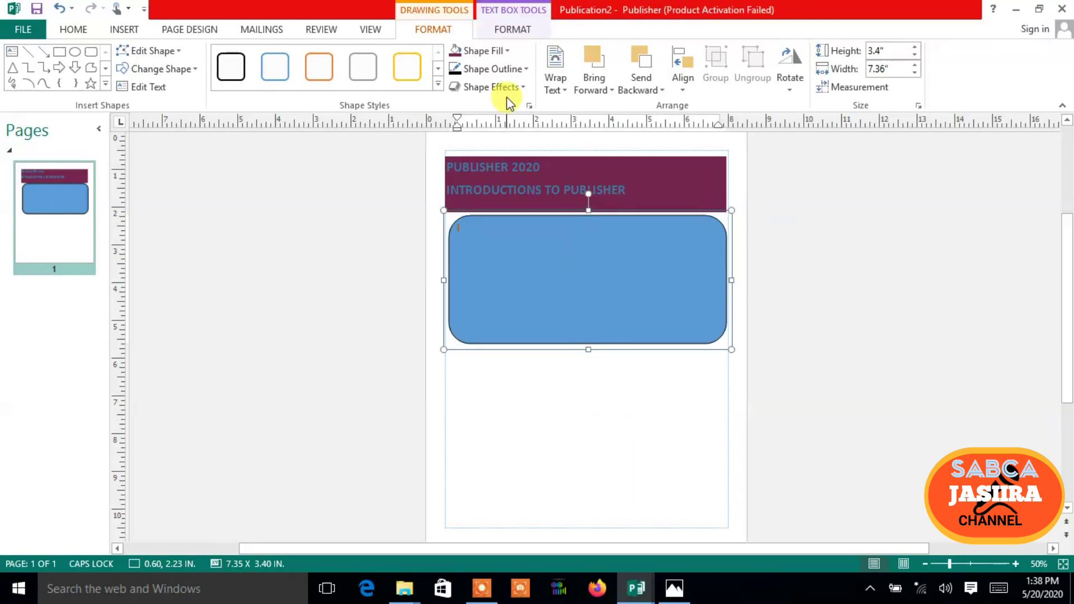
{"action": "left_click", "coordinate": [136, 25]}
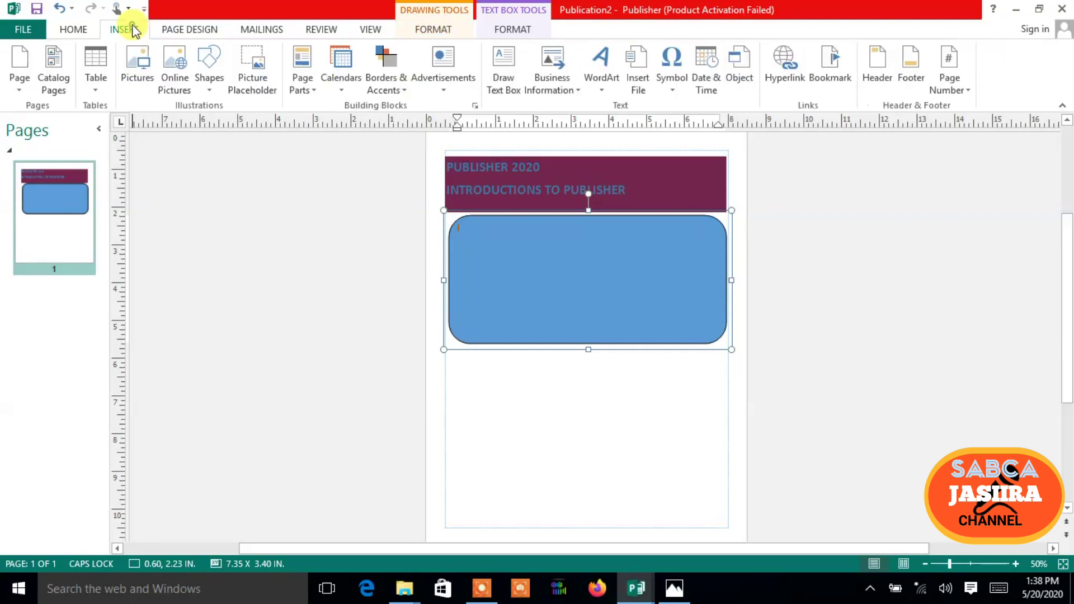
Step: Insert a styled WordArt reading 'WELCOME TO MY PUBLICATTION CENTER' onto the page
{"action": "left_click", "coordinate": [598, 87]}
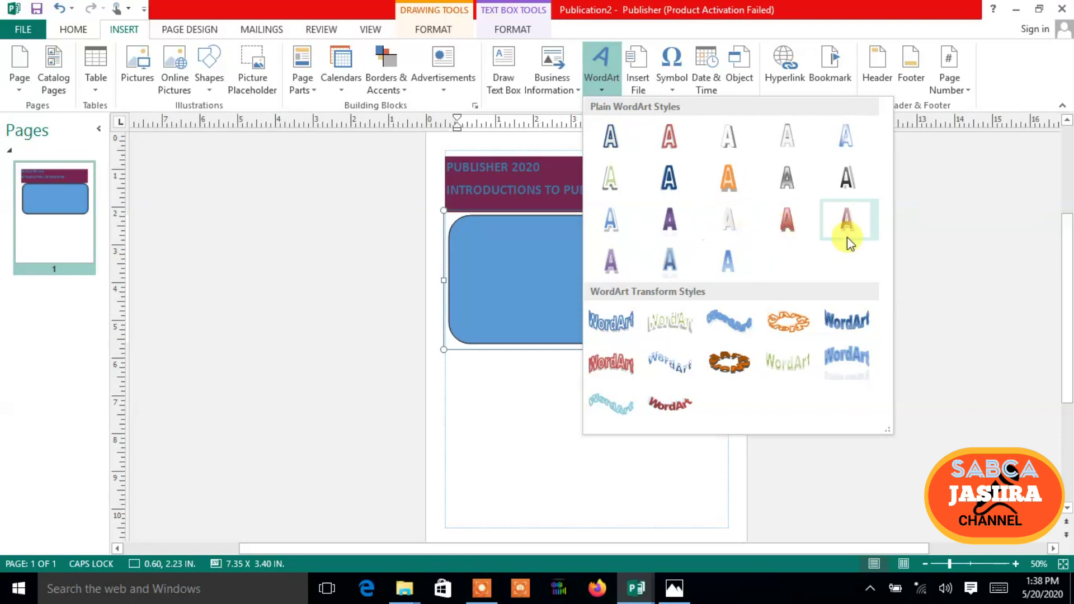
{"action": "left_click", "coordinate": [797, 217]}
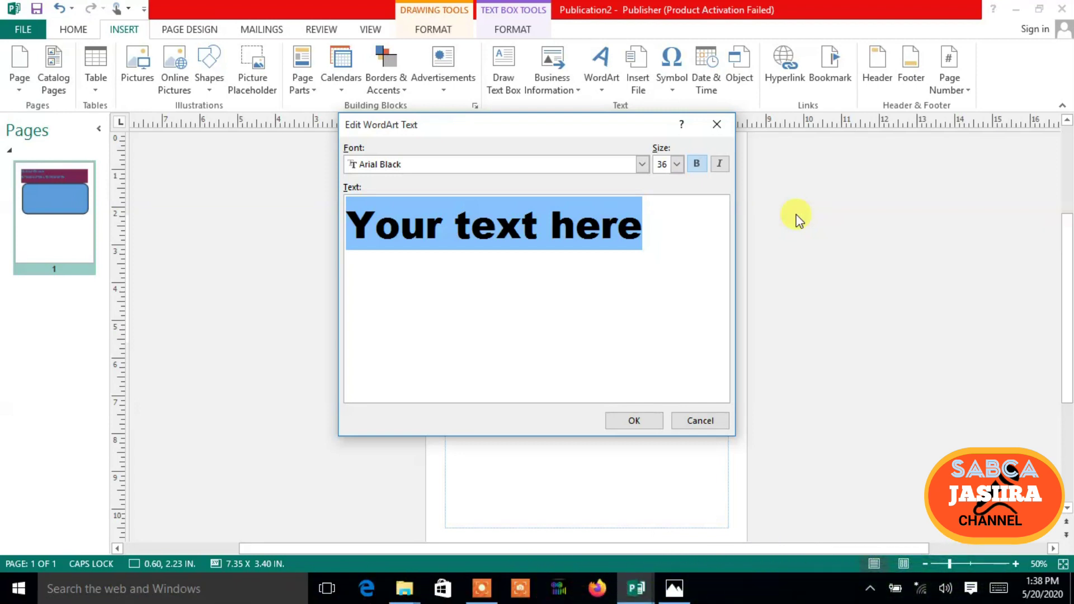
{"action": "type", "text": "WELCOME TO MY PUBLICATTION CENTER"}
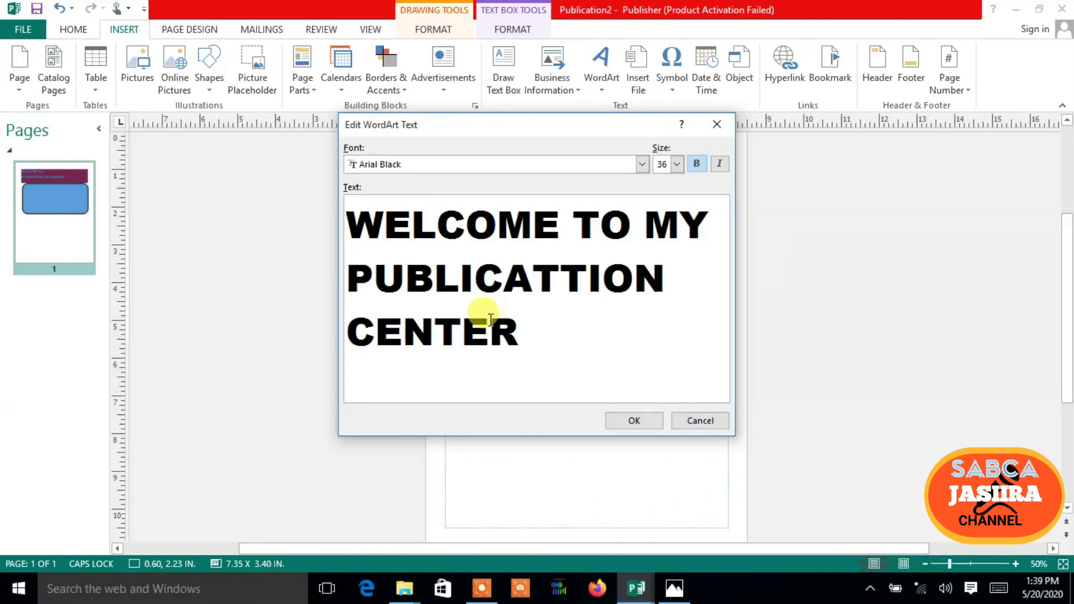
{"action": "left_click", "coordinate": [630, 421]}
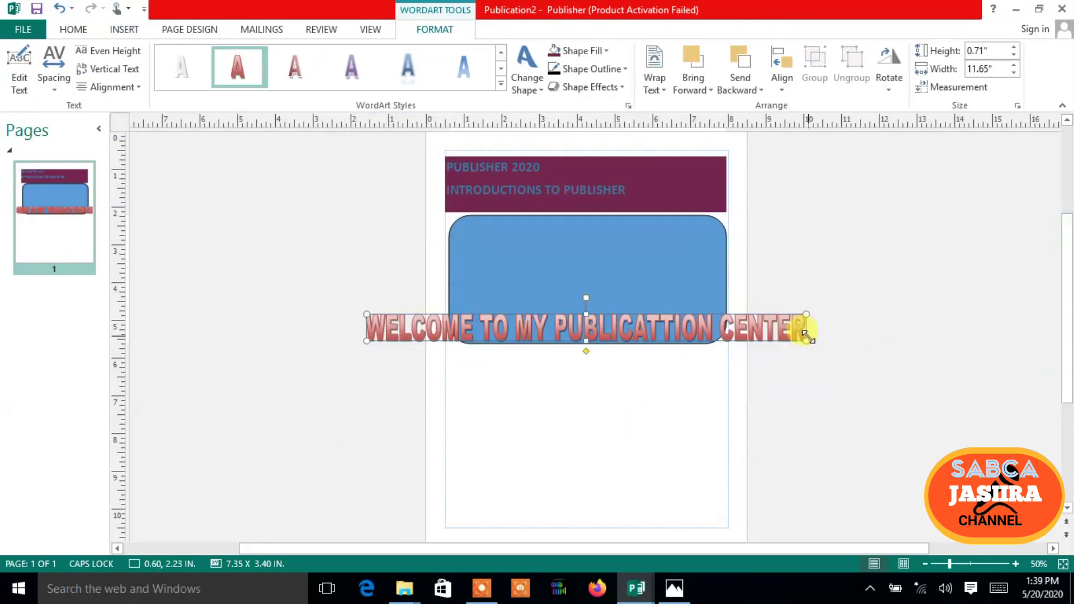
Step: Make the WordArt taller, widen it to 7.22 inches, and move it onto the blue rectangle
{"action": "left_click_drag", "start_coordinate": [806, 340], "coordinate": [620, 378]}
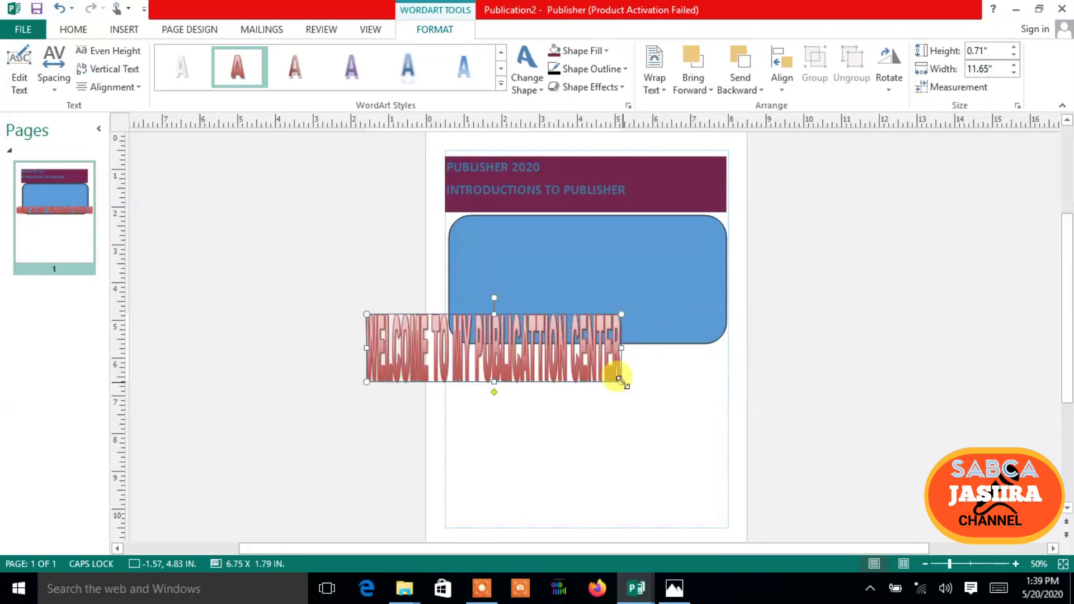
{"action": "left_click_drag", "start_coordinate": [374, 346], "coordinate": [350, 348]}
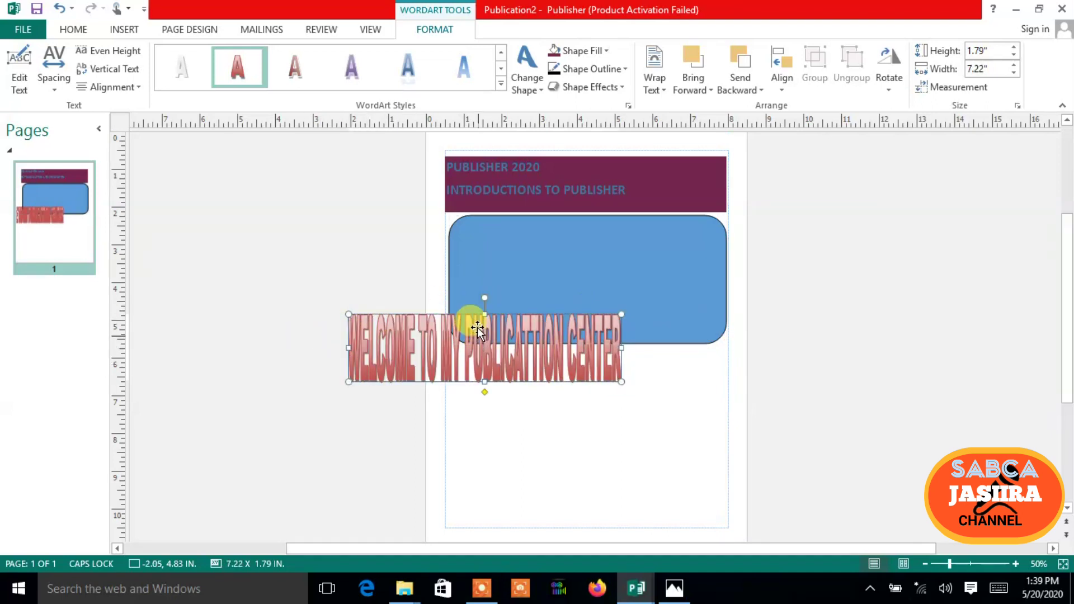
{"action": "left_click_drag", "start_coordinate": [472, 319], "coordinate": [574, 230]}
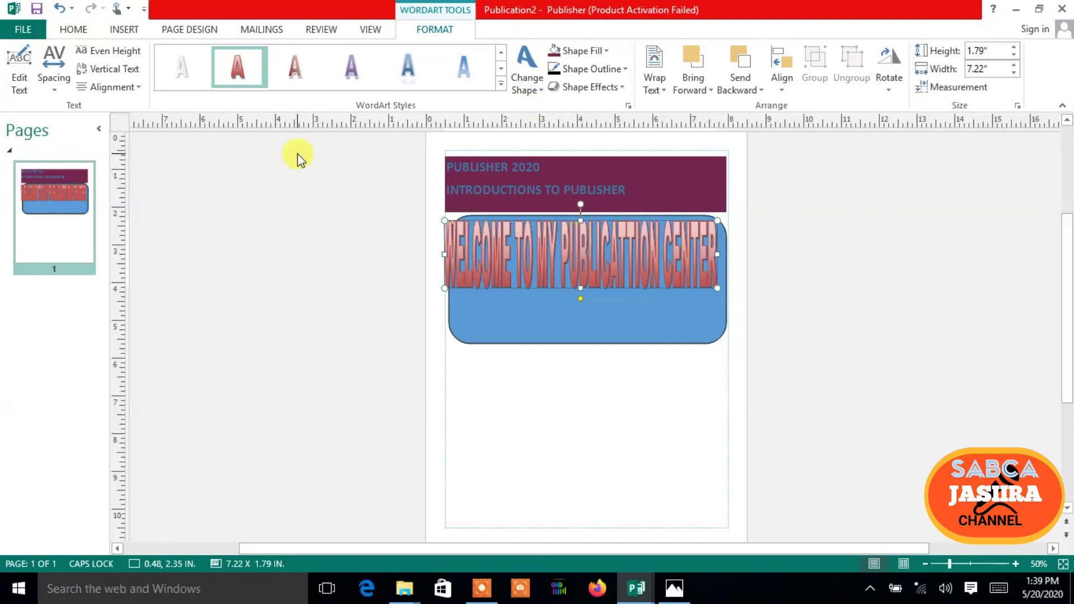
{"action": "left_click", "coordinate": [19, 84]}
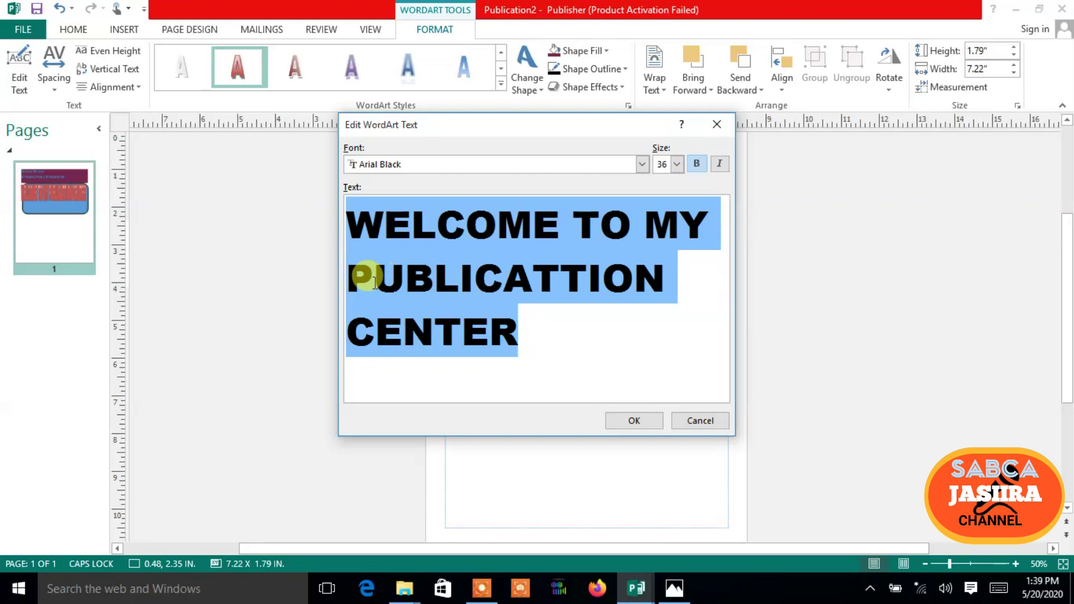
Step: Break the WordArt text into two lines, 'WELCOME TO MY' and 'PUBLICATTION CENTER'
{"action": "double_click", "coordinate": [348, 273]}
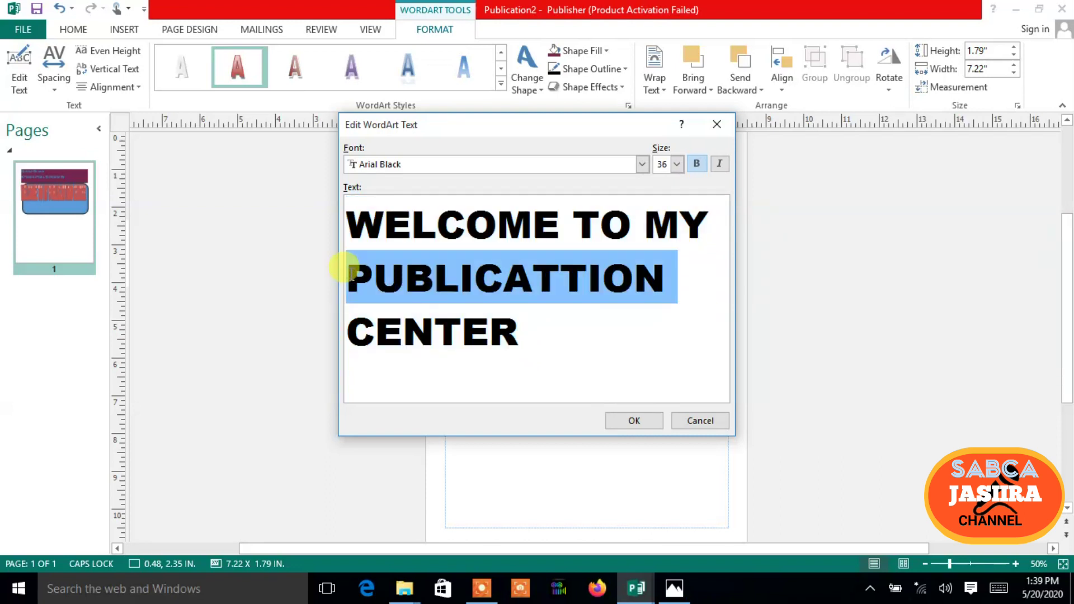
{"action": "left_click", "coordinate": [348, 273]}
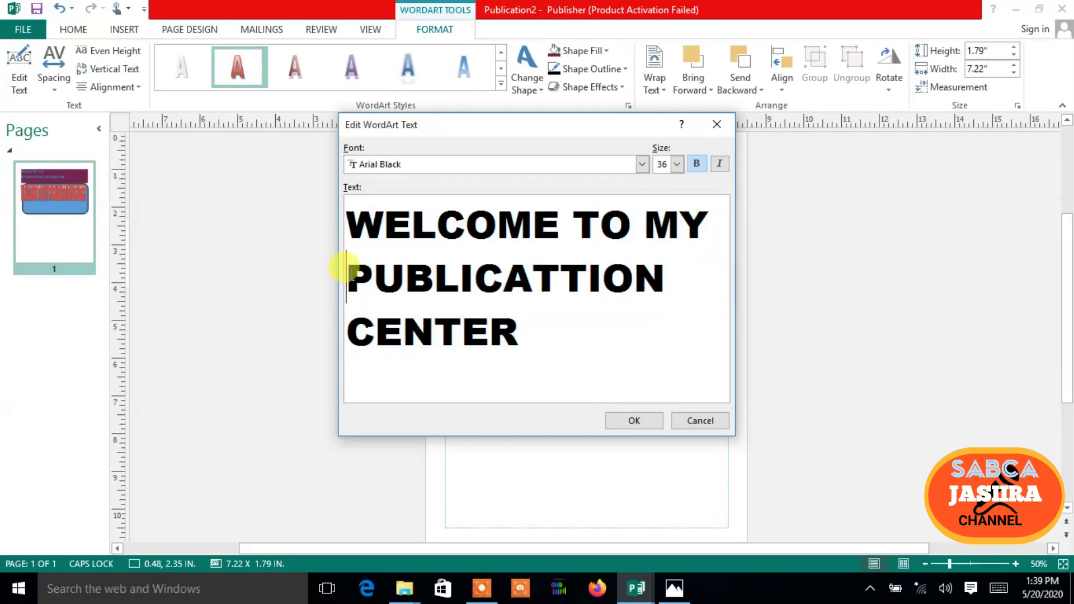
{"action": "left_click", "coordinate": [639, 419]}
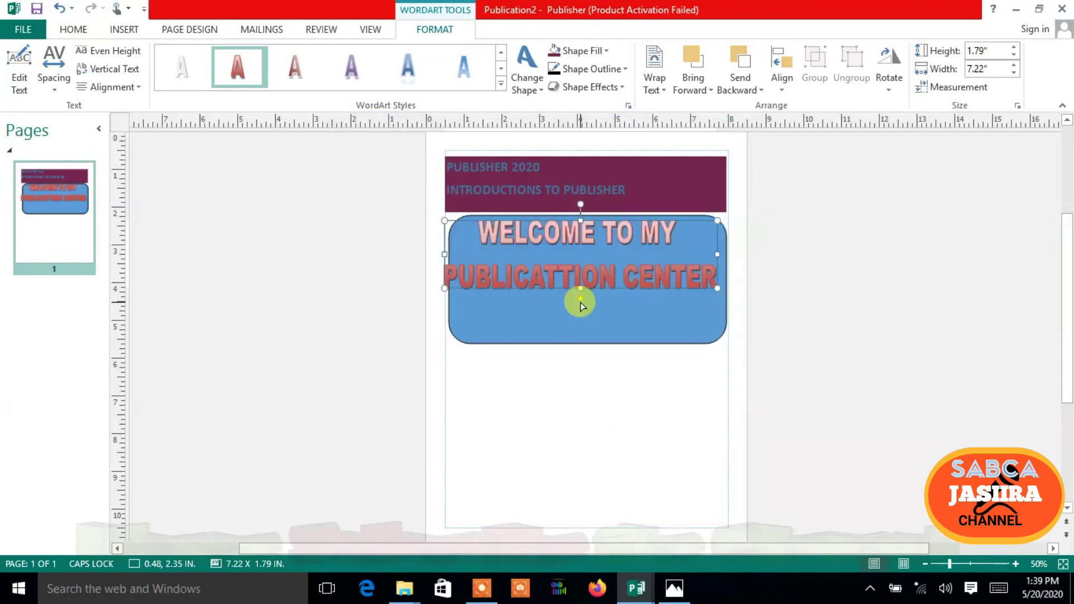
Step: Narrow the WordArt to 7.1 inches and fit it inside the blue rounded rectangle
{"action": "left_click_drag", "start_coordinate": [552, 266], "coordinate": [575, 284]}
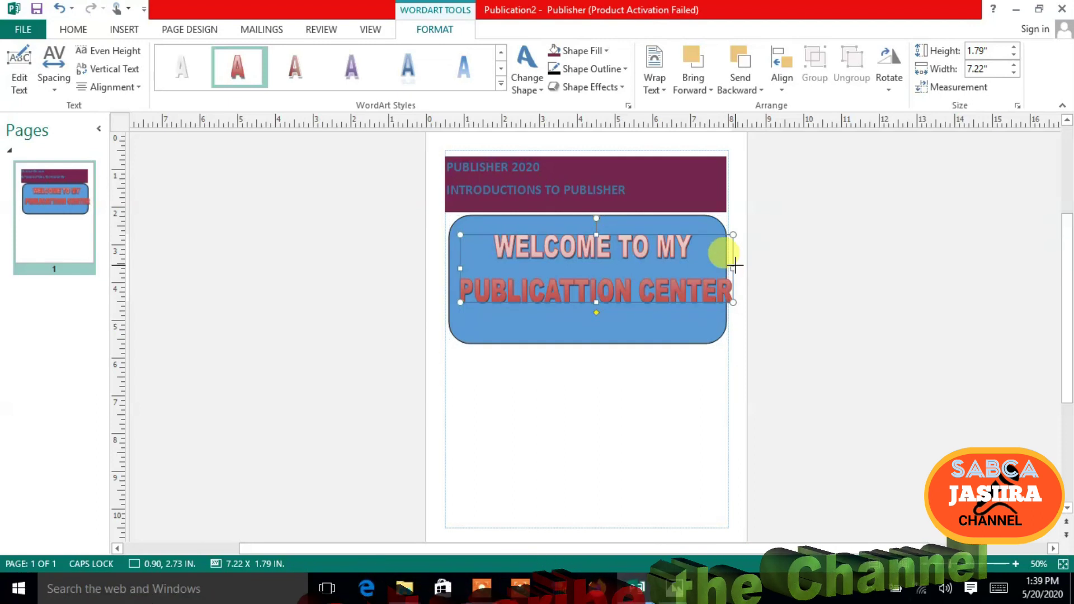
{"action": "left_click_drag", "start_coordinate": [732, 267], "coordinate": [724, 267]}
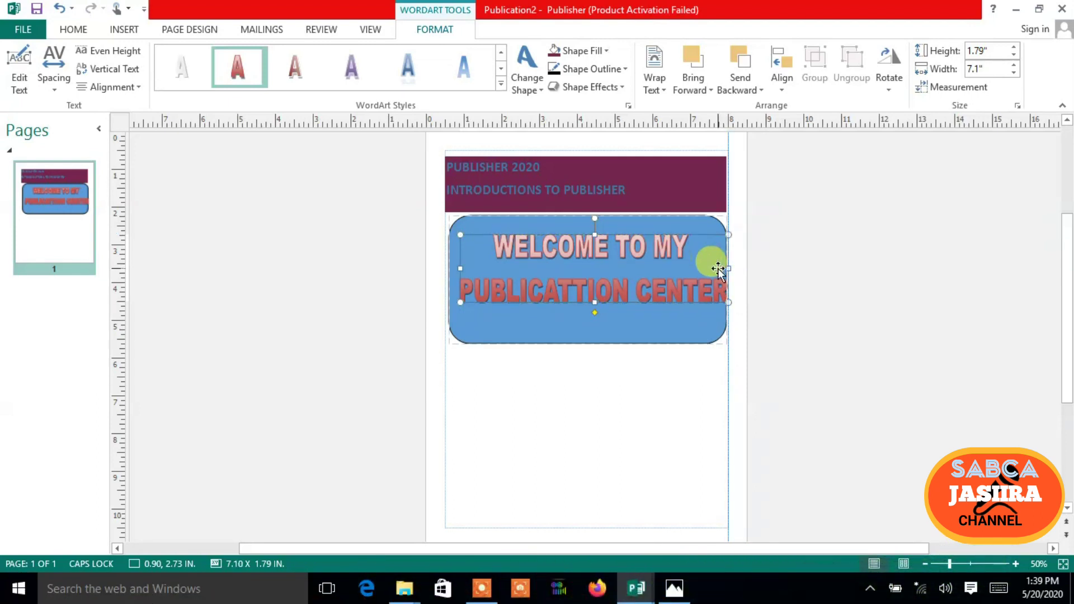
{"action": "left_click_drag", "start_coordinate": [674, 287], "coordinate": [627, 292]}
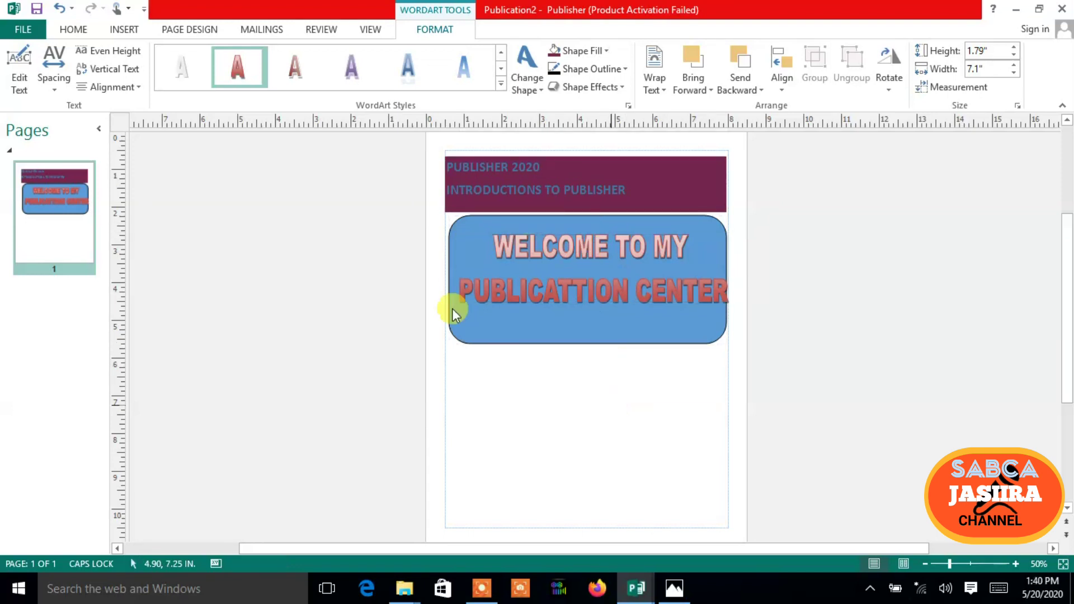
{"action": "left_click", "coordinate": [363, 252]}
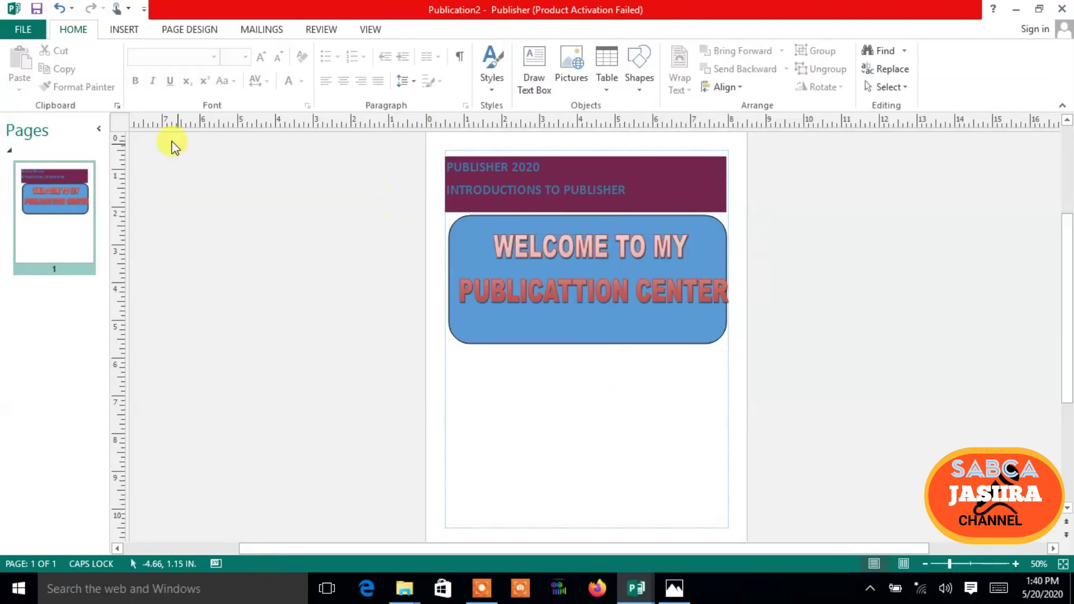
Step: Draw a 2.88 by 4.08 inch text box below the blue rounded rectangle
{"action": "left_click", "coordinate": [526, 70]}
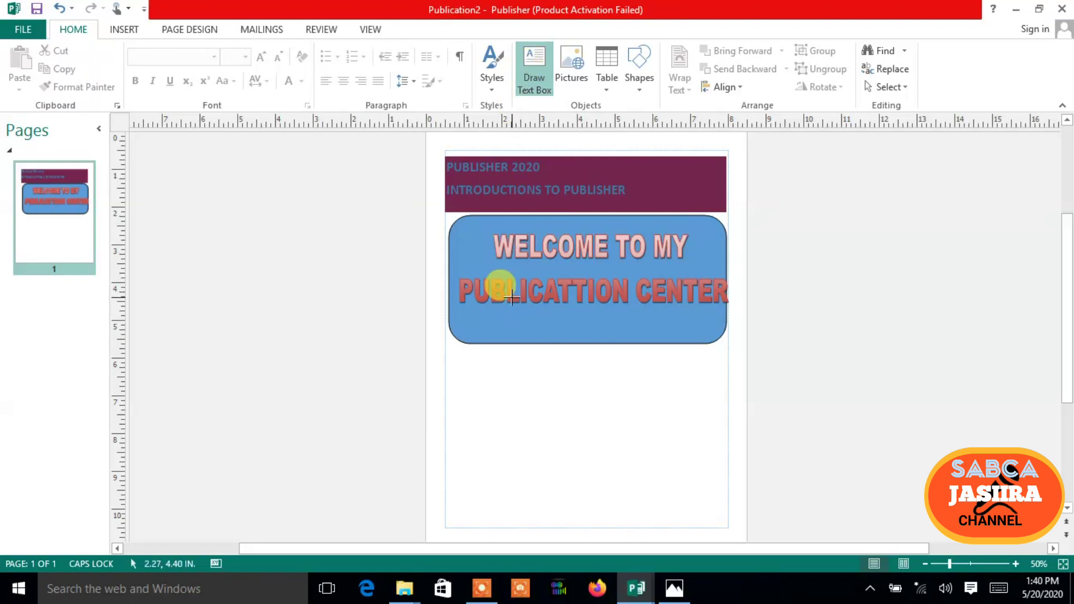
{"action": "mouse_move", "coordinate": [454, 351]}
{"action": "left_mouse_down"}
{"action": "mouse_move", "coordinate": [585, 481]}
{"action": "mouse_move", "coordinate": [669, 487]}
{"action": "mouse_move", "coordinate": [535, 474]}
{"action": "mouse_move", "coordinate": [539, 503]}
{"action": "mouse_move", "coordinate": [567, 511]}
{"action": "left_mouse_up"}
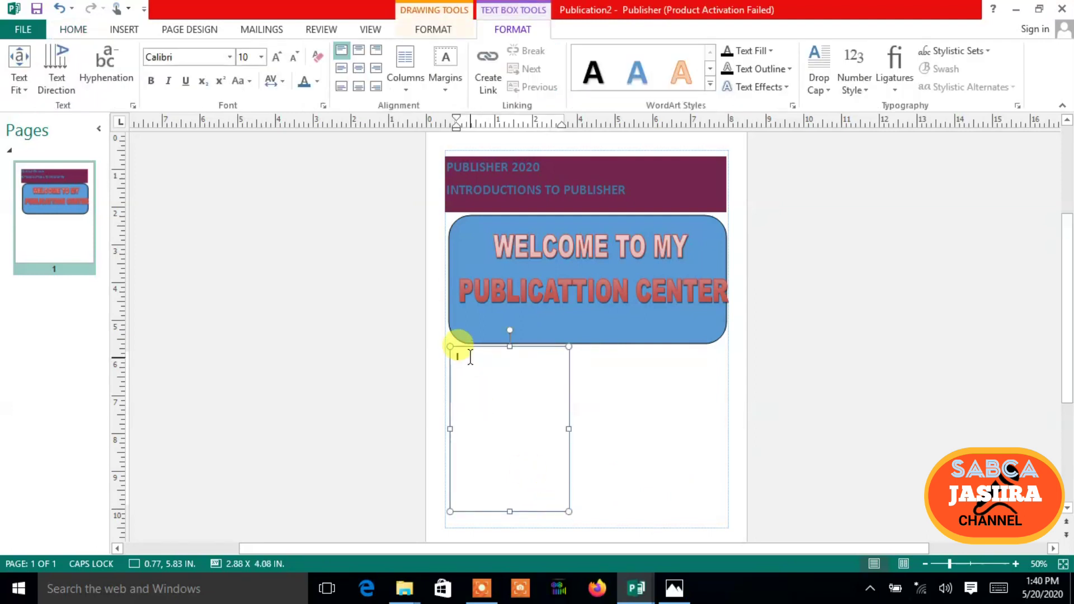